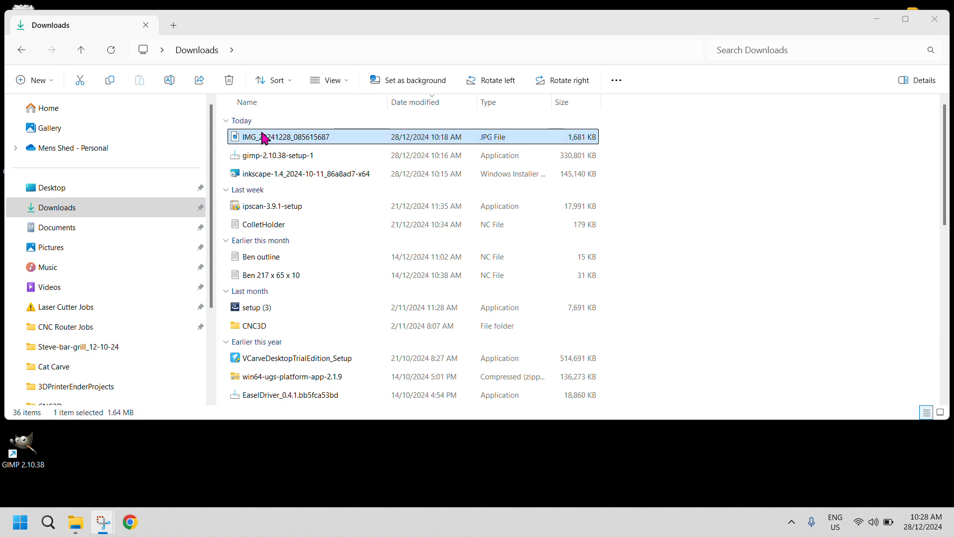
Open the IMG_20241228_085615687 photo from Downloads in GIMP, rotating it according to its Exif orientation data
{"action": "right_click", "coordinate": [260, 143]}
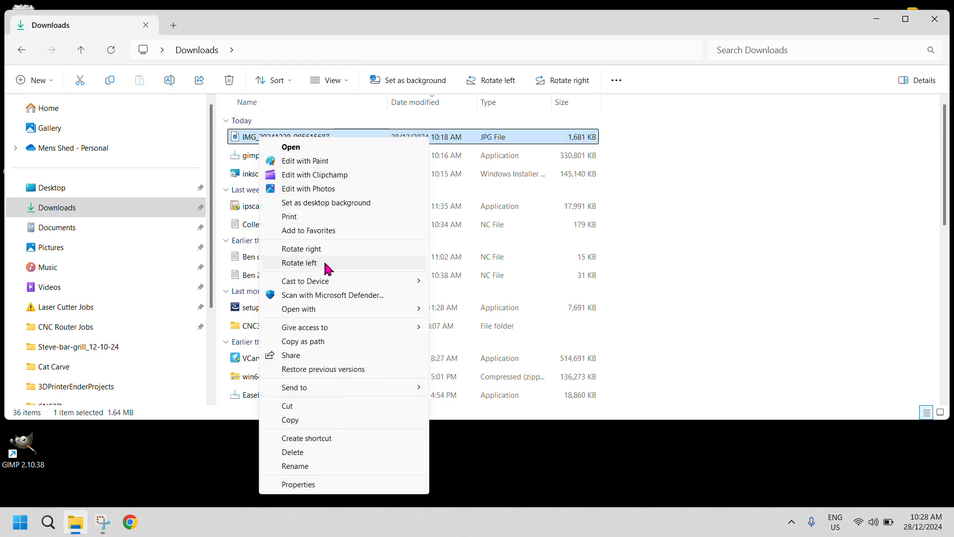
{"action": "mouse_move", "coordinate": [338, 308]}
{"action": "left_click", "coordinate": [471, 312]}
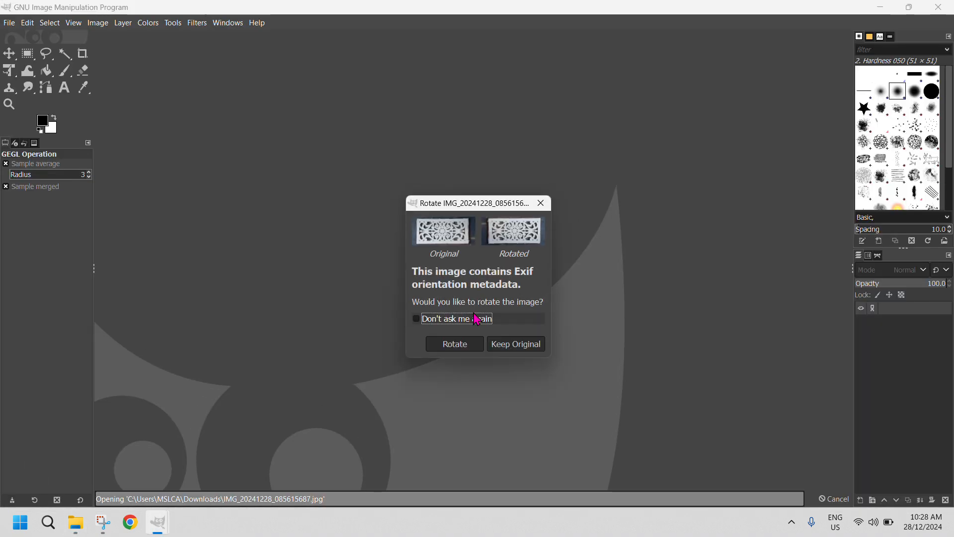
{"action": "left_click", "coordinate": [454, 345]}
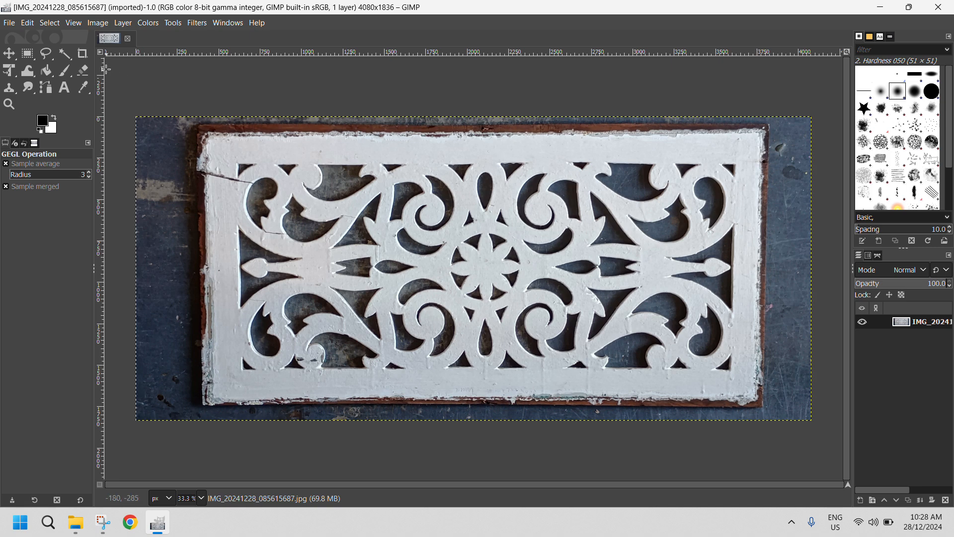
Crop the photo to the carved fretwork, removing most of the outer frame, to about 3069 × 1335 px
{"action": "left_click", "coordinate": [82, 53]}
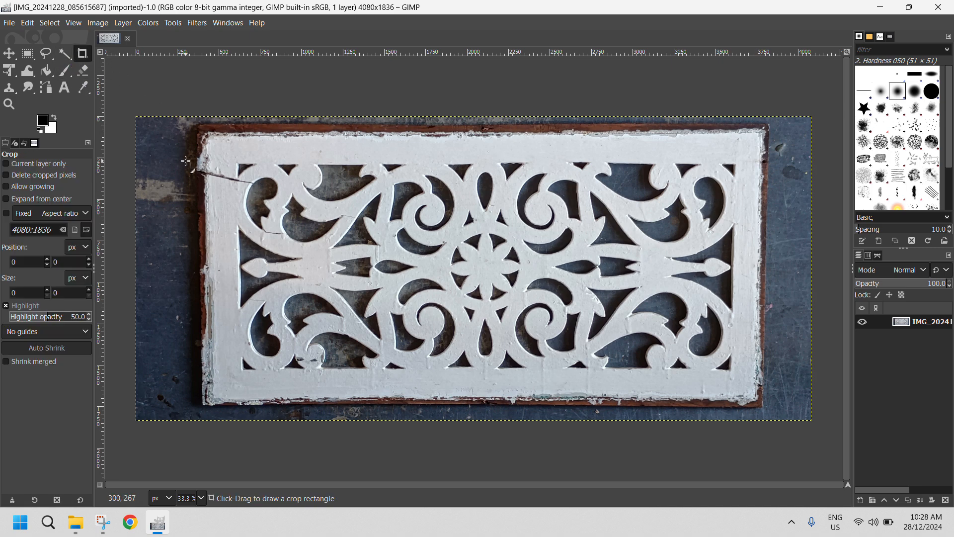
{"action": "left_click_drag", "start_coordinate": [233, 159], "coordinate": [740, 378]}
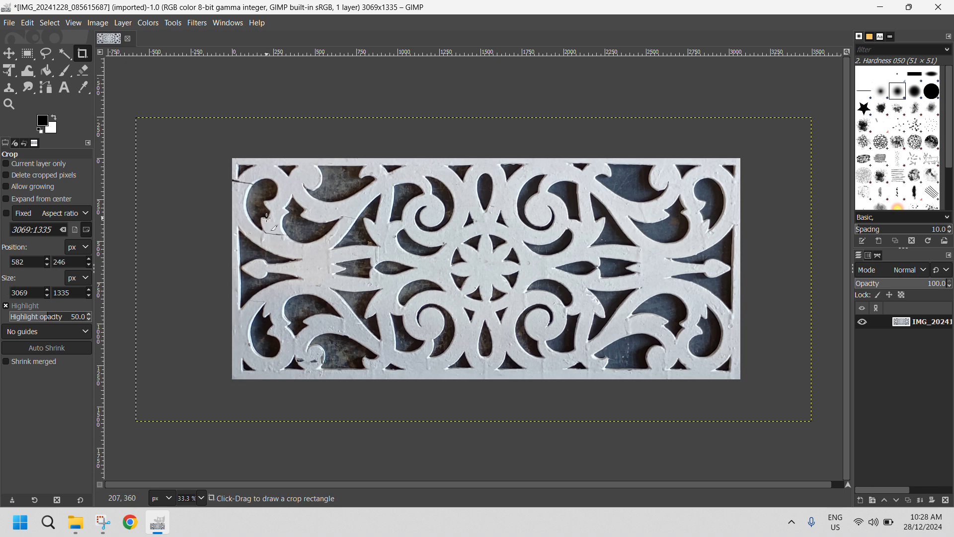
Clone clean white paint over the dark crack running from the panel's left edge to the upper-left cutout
{"action": "scroll", "coordinate": [267, 217], "scroll_direction": "right", "scroll_amount": 1}
{"action": "scroll", "coordinate": [267, 218], "scroll_direction": "up", "scroll_amount": 3}
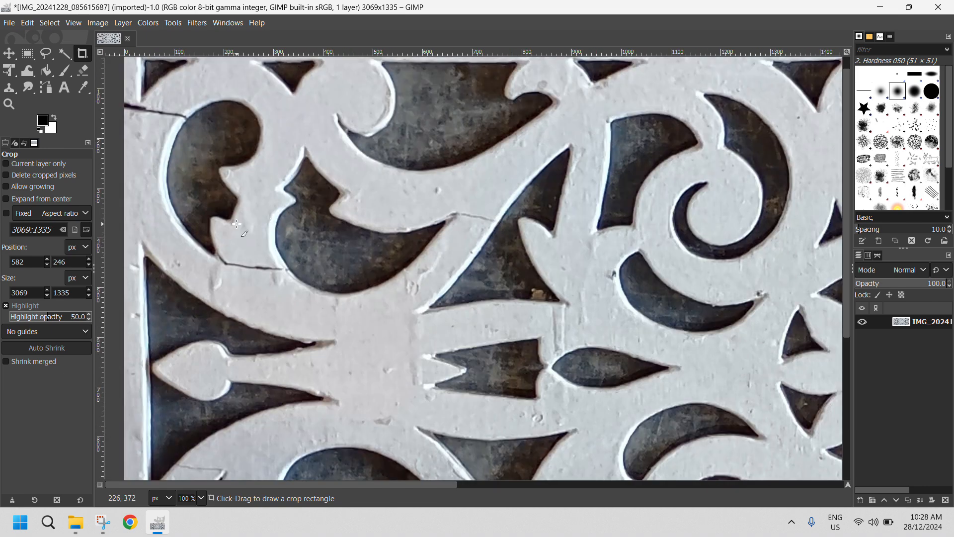
{"action": "scroll", "coordinate": [264, 227], "scroll_direction": "down", "scroll_amount": 5}
{"action": "scroll", "coordinate": [265, 227], "scroll_direction": "up", "scroll_amount": 6}
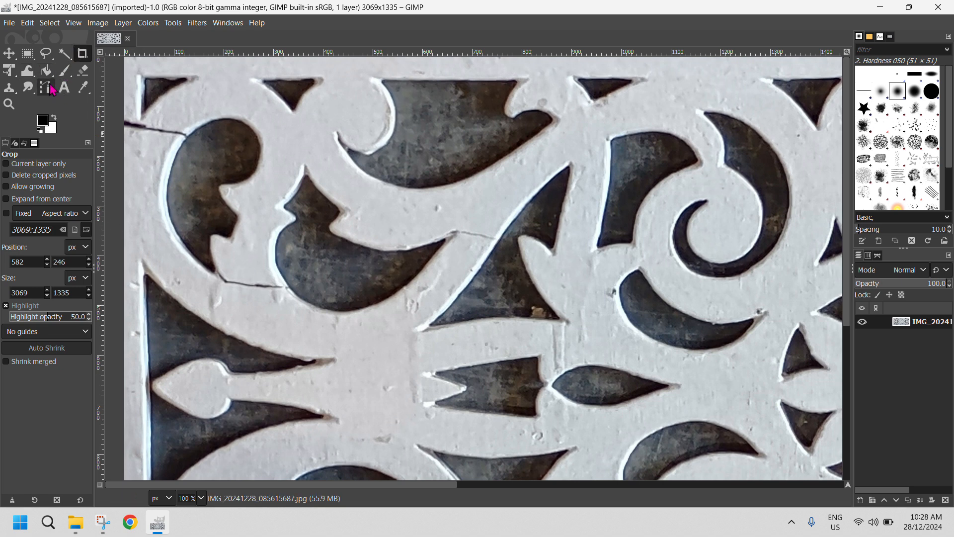
{"action": "left_click", "coordinate": [10, 90]}
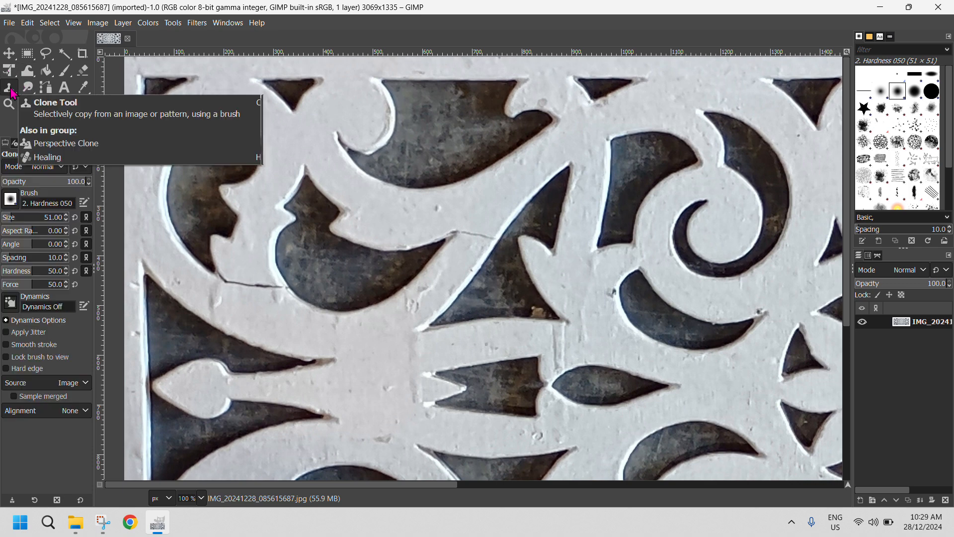
{"action": "left_click", "coordinate": [182, 111], "text": "ctrl"}
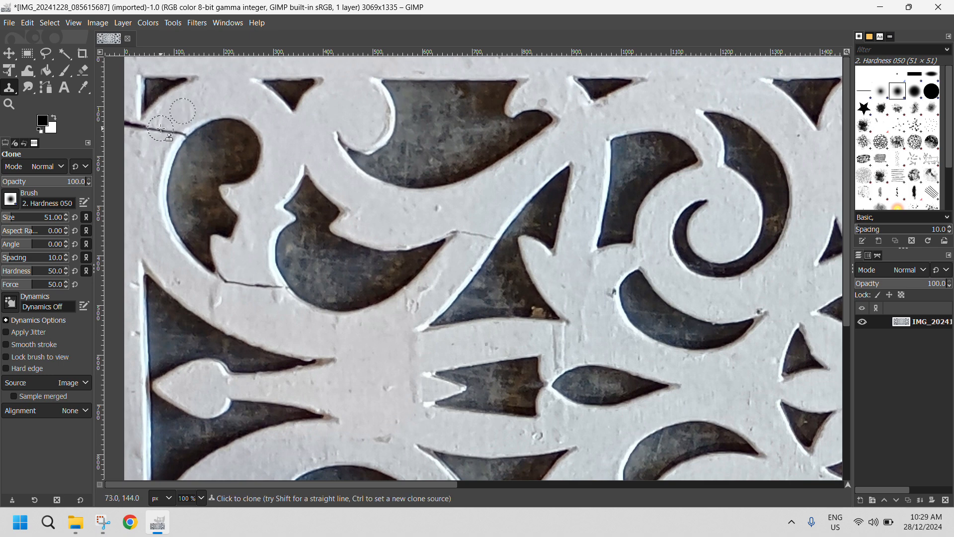
{"action": "left_click_drag", "start_coordinate": [161, 129], "coordinate": [180, 133]}
{"action": "left_click", "coordinate": [140, 161], "text": "ctrl"}
{"action": "mouse_move", "coordinate": [146, 133]}
{"action": "left_mouse_down"}
{"action": "mouse_move", "coordinate": [126, 127]}
{"action": "mouse_move", "coordinate": [147, 129]}
{"action": "left_mouse_up"}
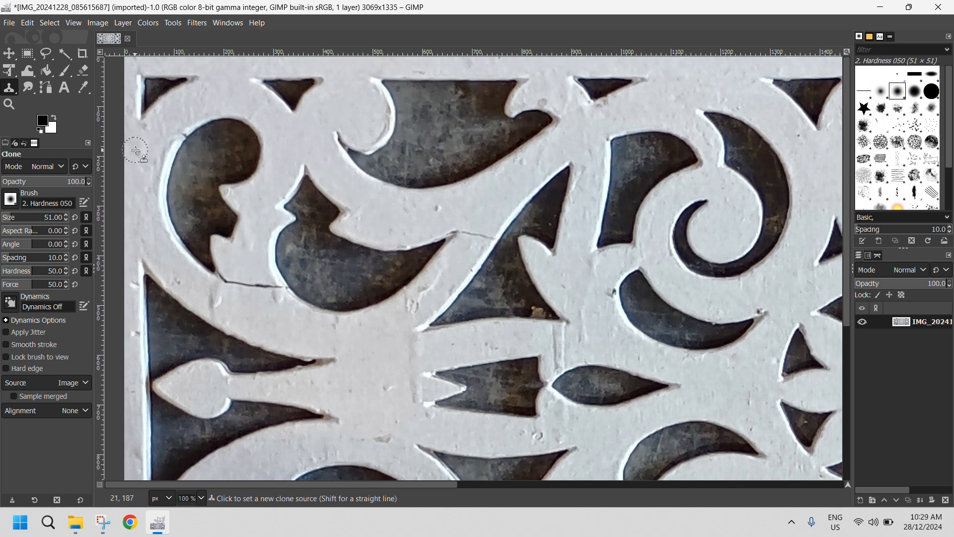
{"action": "left_click", "coordinate": [169, 122], "text": "ctrl"}
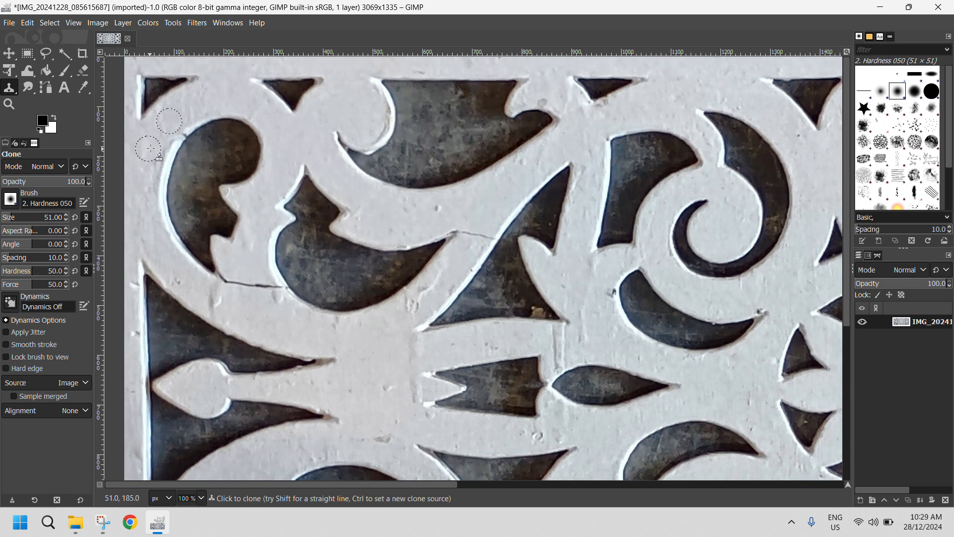
Clone over the crack between the two upper-left leaf cutouts and the hairline crack beside the adjacent triangular cutout
{"action": "left_click", "coordinate": [256, 307], "text": "ctrl"}
{"action": "left_click_drag", "start_coordinate": [274, 287], "coordinate": [227, 282]}
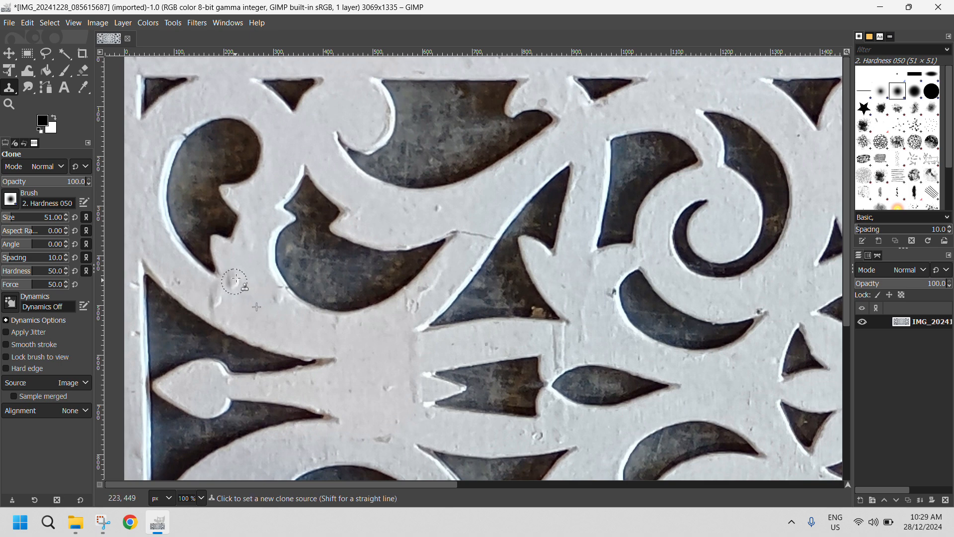
{"action": "left_click", "coordinate": [243, 266], "text": "ctrl"}
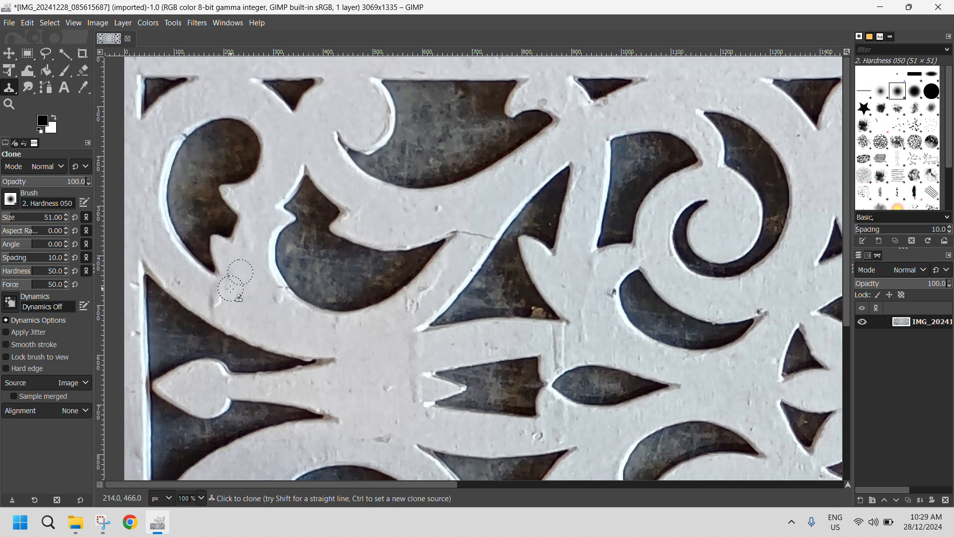
{"action": "left_click", "coordinate": [474, 213], "text": "ctrl"}
{"action": "left_click_drag", "start_coordinate": [463, 231], "coordinate": [488, 239]}
Clone over the fine crack above the pointed tip of the lower-left leaf cutout
{"action": "scroll", "coordinate": [653, 329], "scroll_direction": "down", "scroll_amount": 5}
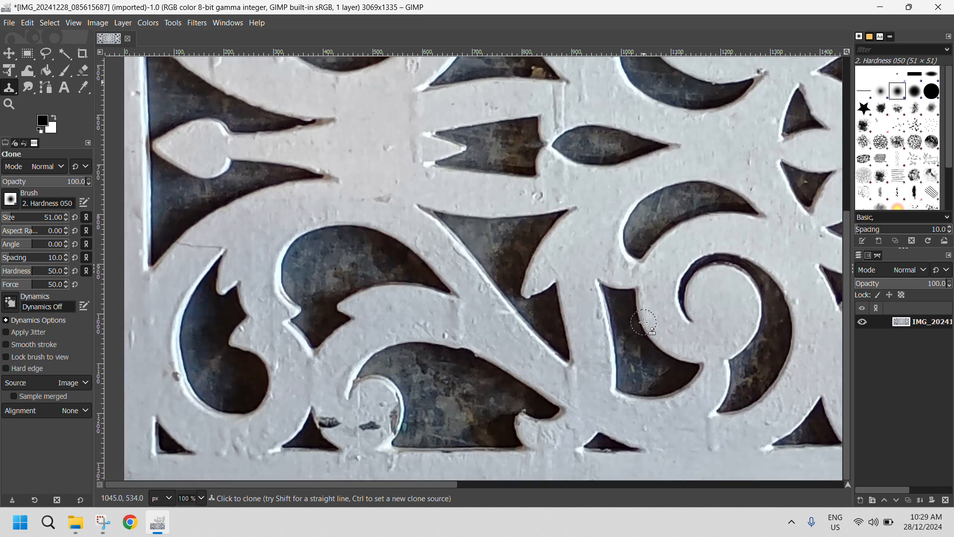
{"action": "left_click", "coordinate": [242, 231], "text": "ctrl"}
{"action": "left_click_drag", "start_coordinate": [187, 247], "coordinate": [218, 248]}
{"action": "left_click", "coordinate": [381, 169], "text": "ctrl"}
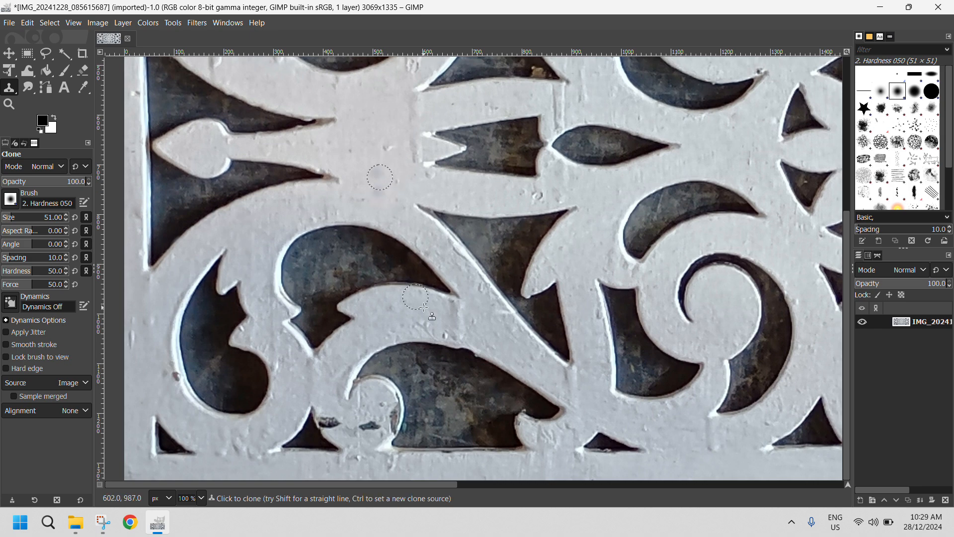
Try to clone over the dark chip beside the small triangular cutout near the panel's lower-left scroll, and undo the strokes
{"action": "left_click", "coordinate": [332, 395], "text": "ctrl"}
{"action": "mouse_move", "coordinate": [325, 419]}
{"action": "left_mouse_down"}
{"action": "mouse_move", "coordinate": [335, 420]}
{"action": "mouse_move", "coordinate": [324, 424]}
{"action": "left_mouse_up"}
{"action": "left_click", "coordinate": [363, 401], "text": "ctrl"}
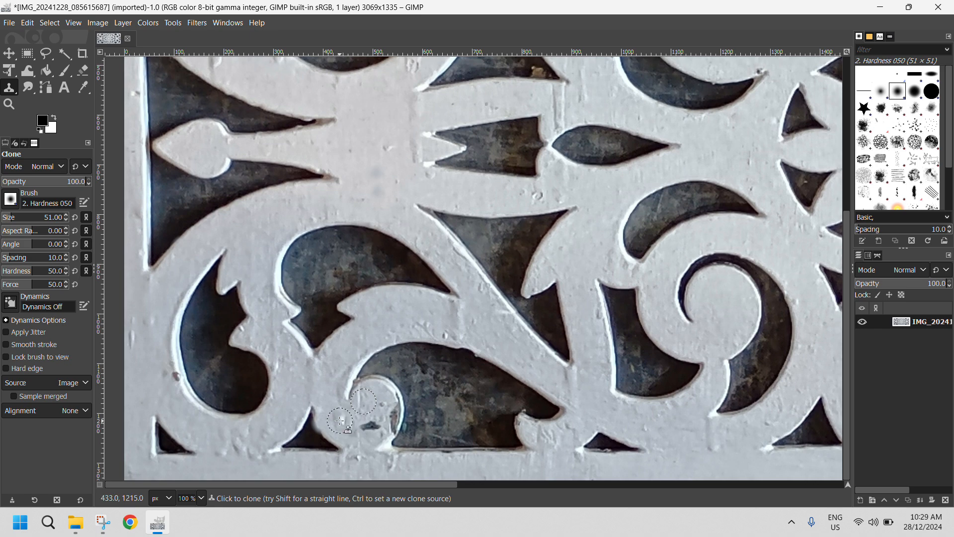
{"action": "left_click_drag", "start_coordinate": [333, 421], "coordinate": [335, 421]}
{"action": "key", "text": "ctrl"}
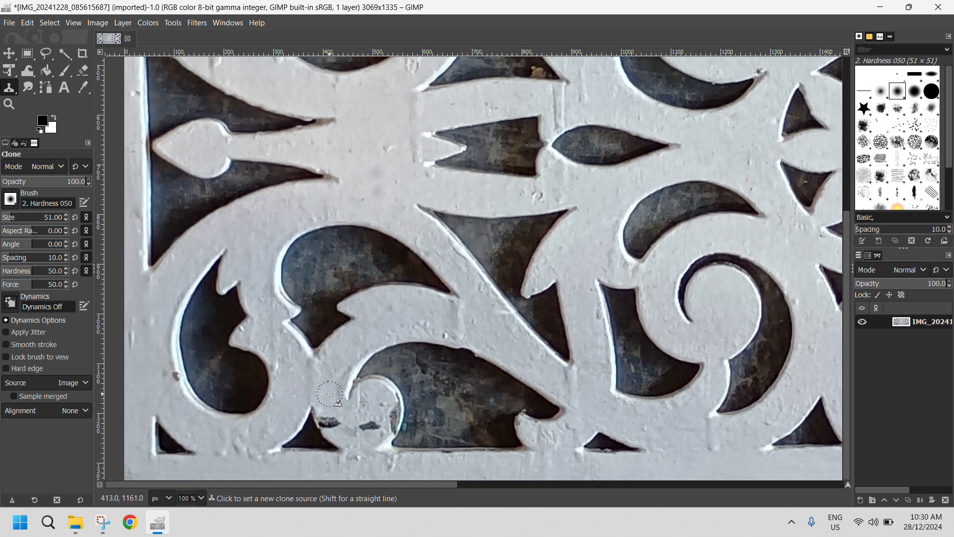
Clone white paint from just above over the dark chipped patches around the panel's lower-left scroll
{"action": "left_click", "coordinate": [330, 394], "text": "ctrl"}
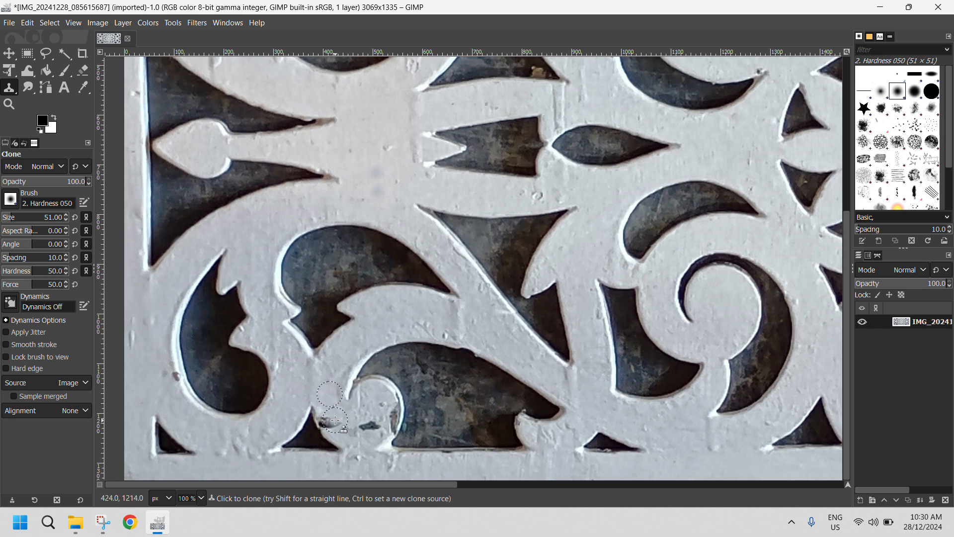
{"action": "mouse_move", "coordinate": [335, 421]}
{"action": "left_mouse_down"}
{"action": "mouse_move", "coordinate": [393, 423]}
{"action": "mouse_move", "coordinate": [396, 398]}
{"action": "left_mouse_up"}
{"action": "left_click", "coordinate": [376, 410], "text": "ctrl"}
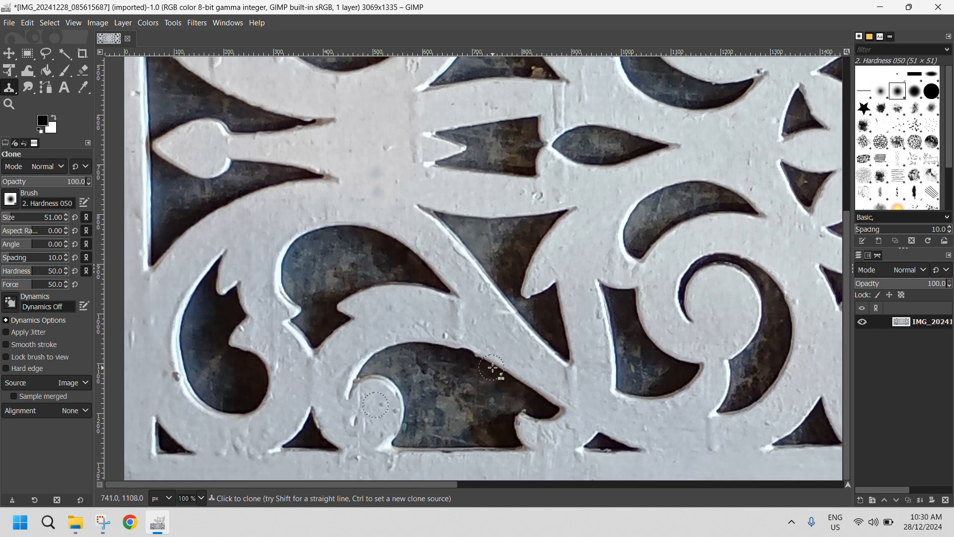
Check the rest of the panel for defects and overwrite IMG_20241228_085615687.jpg with the retouched image as a JPEG at quality 95
{"action": "scroll", "coordinate": [517, 396], "scroll_direction": "down", "scroll_amount": 3}
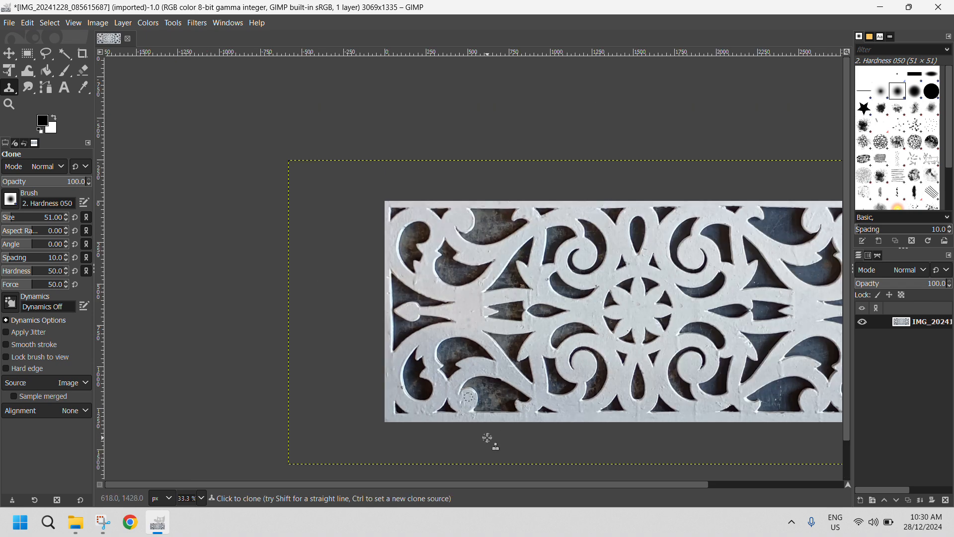
{"action": "scroll", "coordinate": [481, 486], "scroll_direction": "right", "scroll_amount": 3}
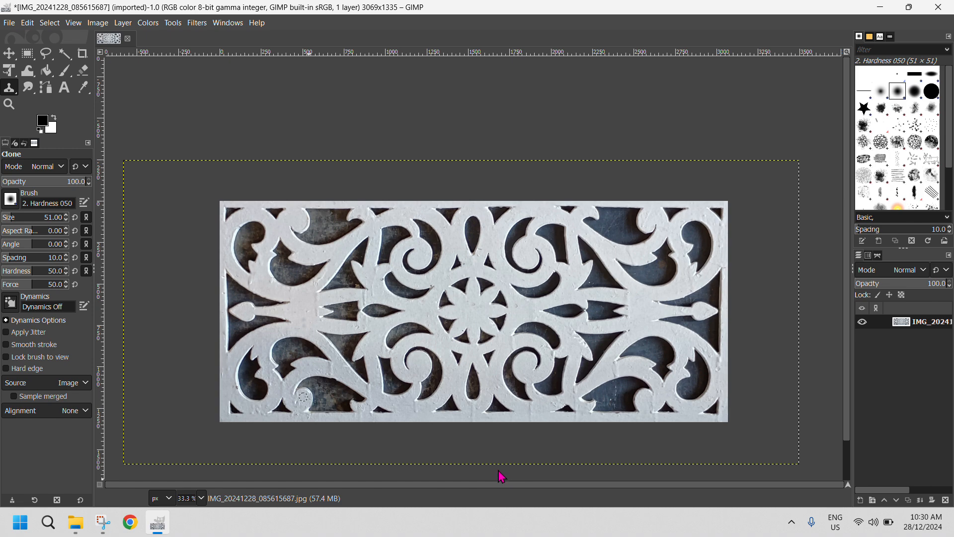
{"action": "scroll", "coordinate": [511, 447], "scroll_direction": "up", "scroll_amount": 3}
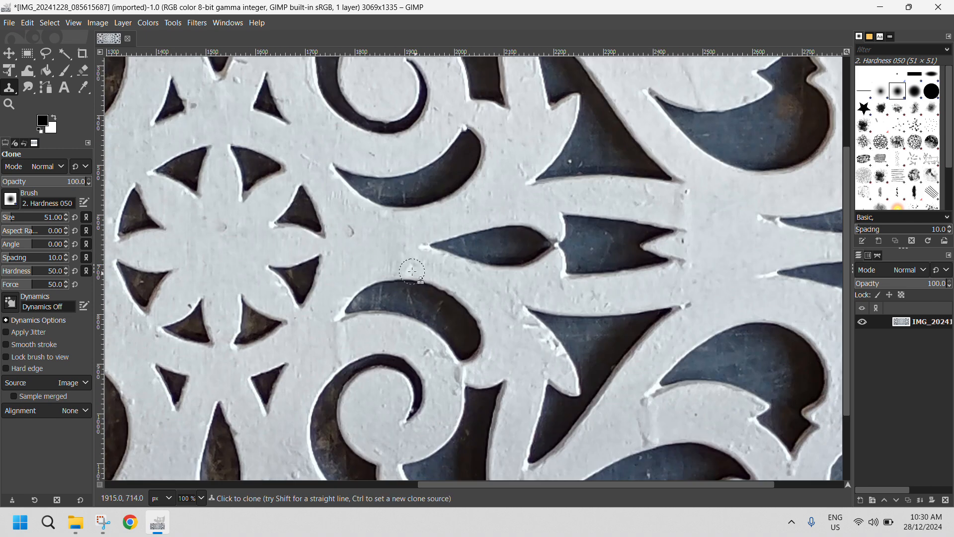
{"action": "scroll", "coordinate": [372, 258], "scroll_direction": "down", "scroll_amount": 2}
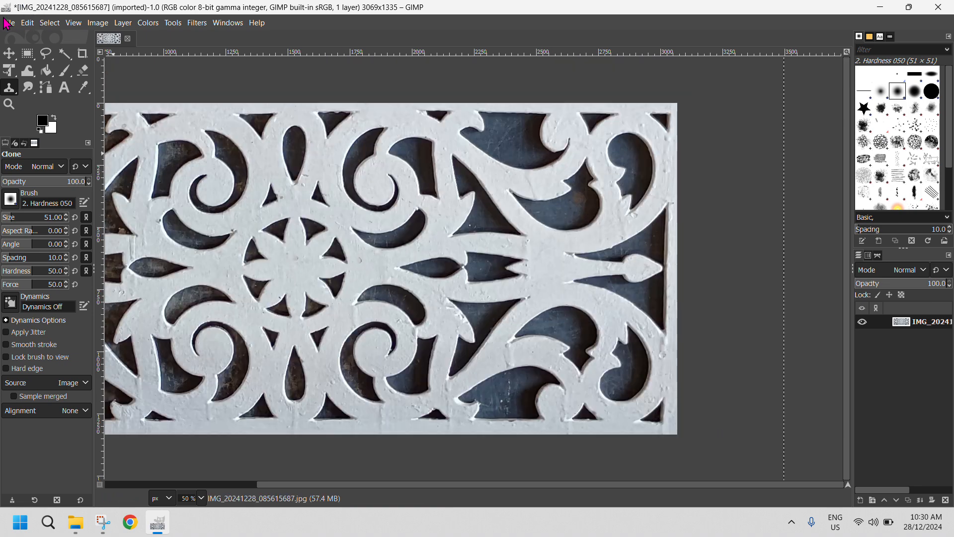
{"action": "left_click", "coordinate": [8, 23]}
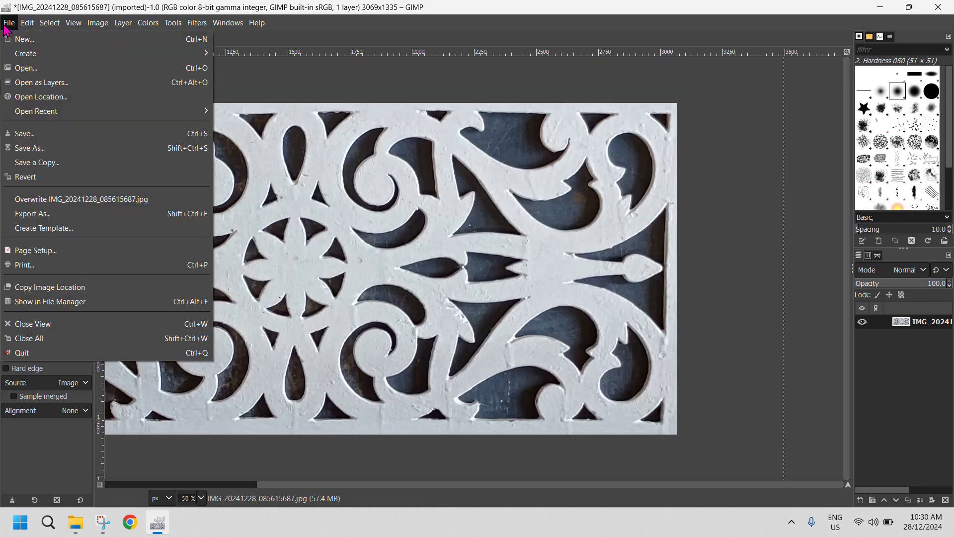
{"action": "left_click", "coordinate": [32, 201]}
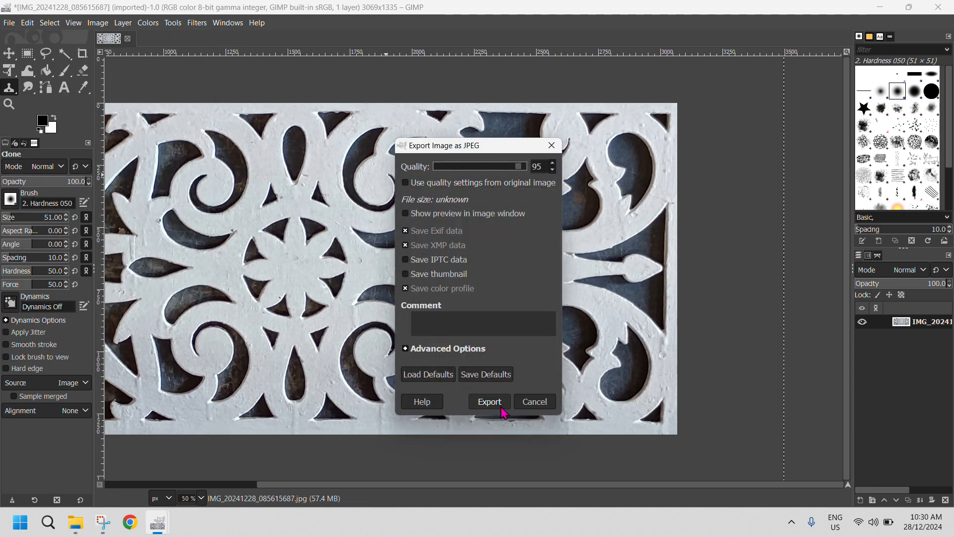
{"action": "left_click", "coordinate": [504, 406]}
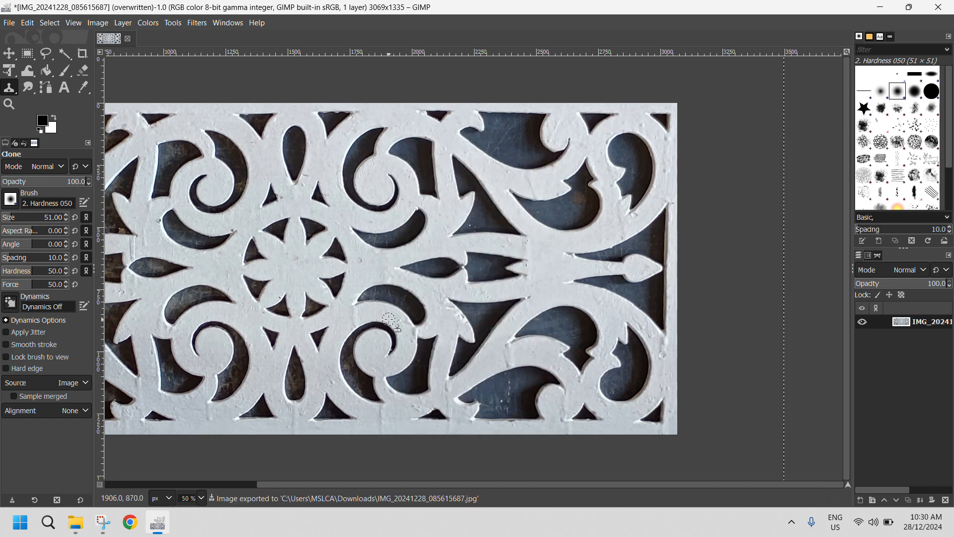
Convert the image to grayscale using Color to Gray with radius 300, 4 samples and 10 iterations
{"action": "scroll", "coordinate": [389, 319], "scroll_direction": "down", "scroll_amount": 2}
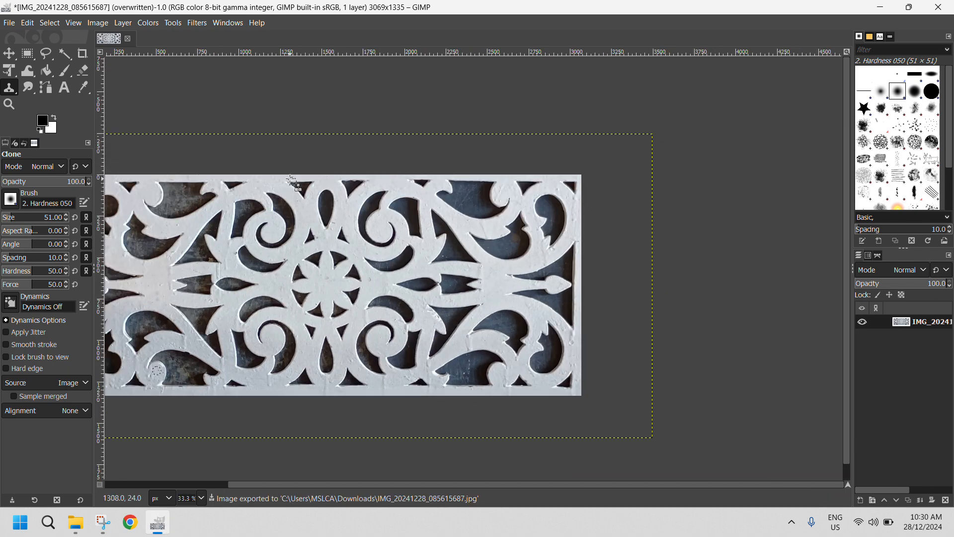
{"action": "left_click", "coordinate": [162, 25]}
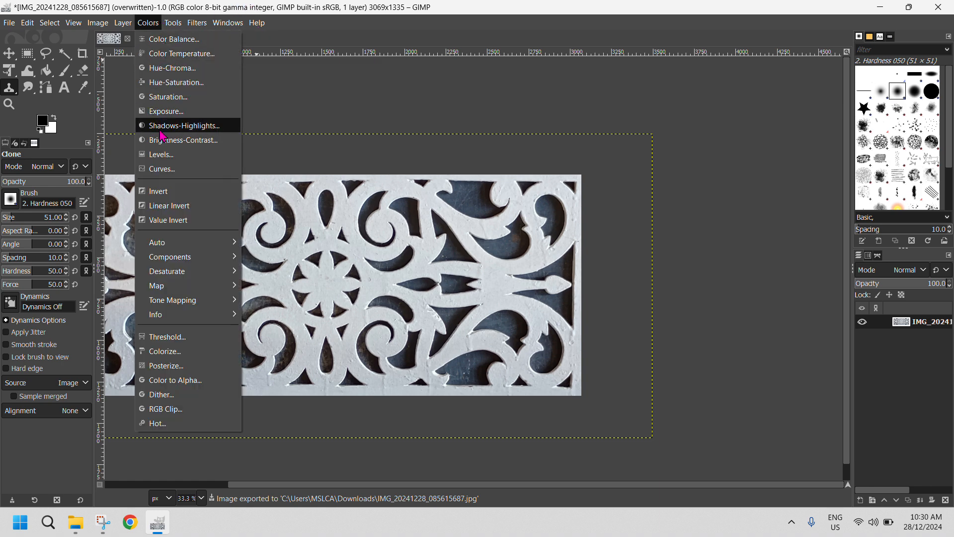
{"action": "mouse_move", "coordinate": [201, 273]}
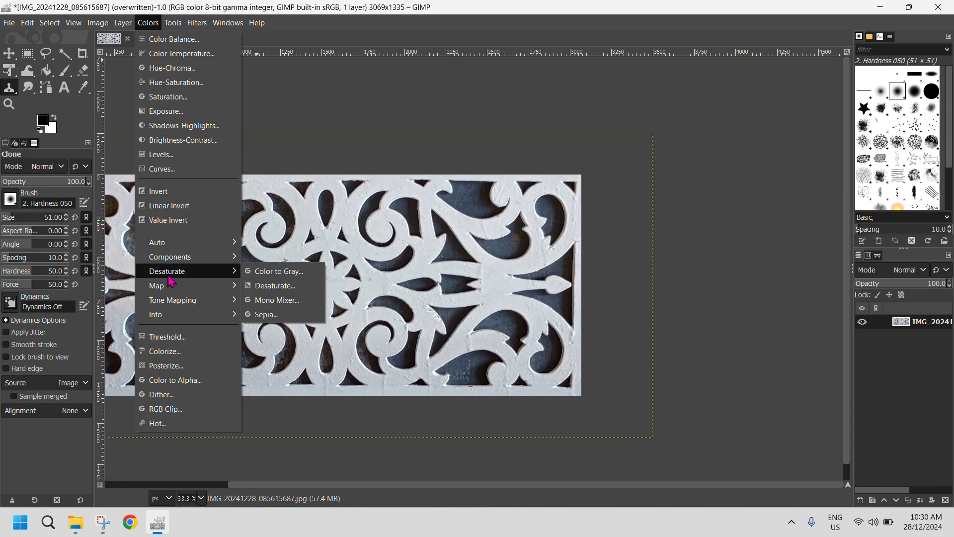
{"action": "left_click", "coordinate": [275, 270]}
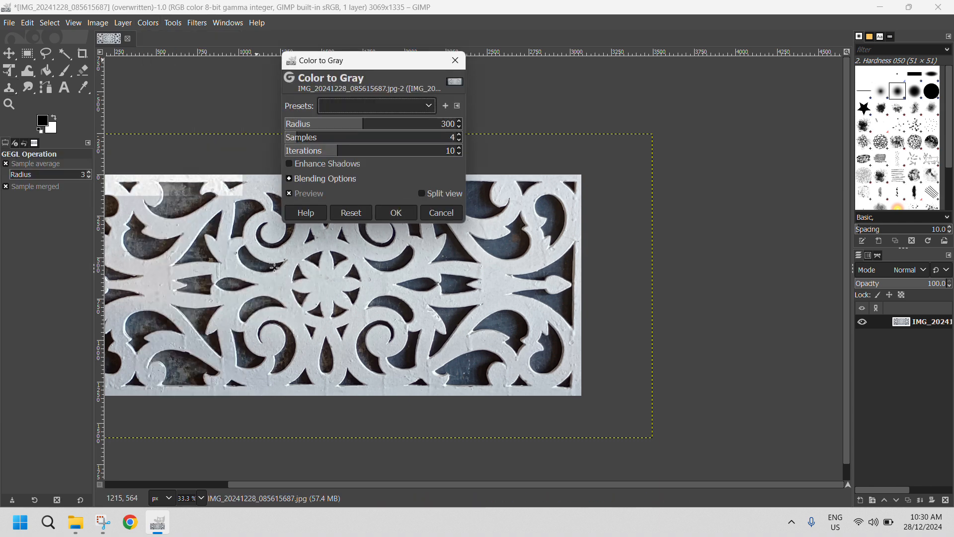
{"action": "left_click", "coordinate": [395, 212]}
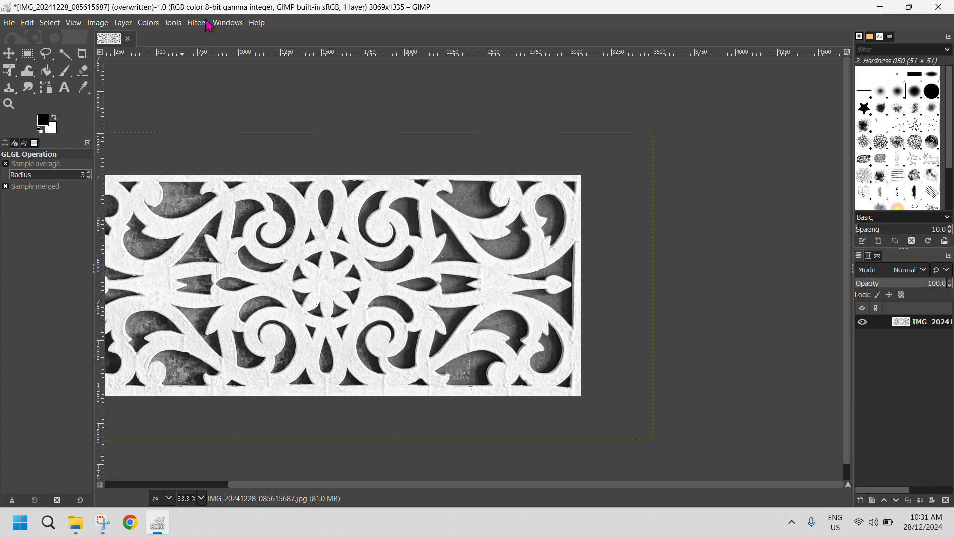
Apply a Gaussian Blur of 1.50 in both X and Y to the grayscale panel image
{"action": "left_click", "coordinate": [175, 23]}
{"action": "mouse_move", "coordinate": [198, 24]}
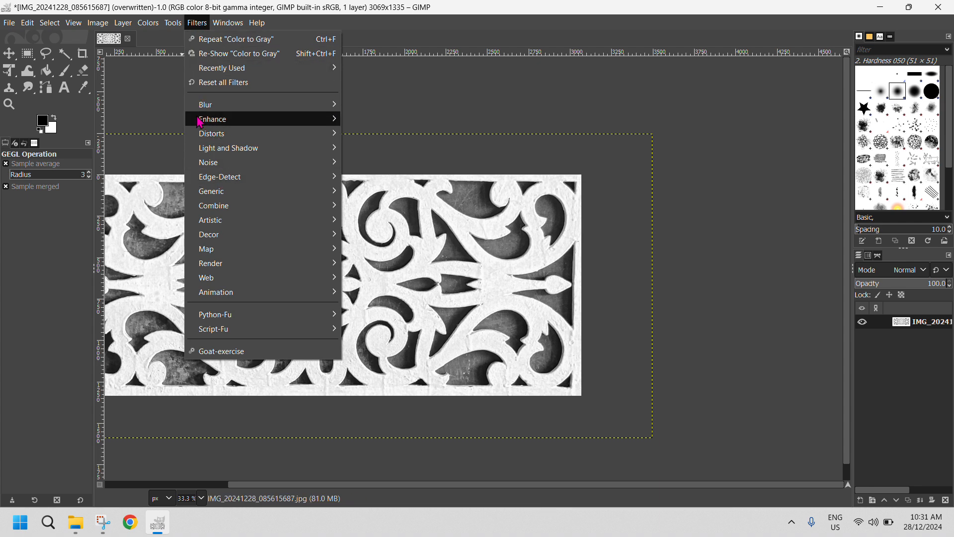
{"action": "mouse_move", "coordinate": [216, 195]}
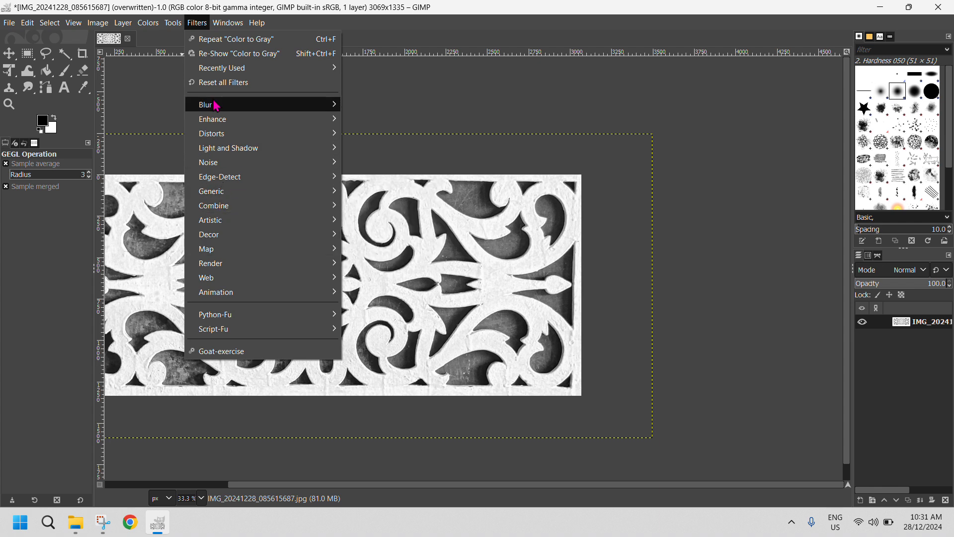
{"action": "mouse_move", "coordinate": [219, 106]}
{"action": "left_click", "coordinate": [378, 119]}
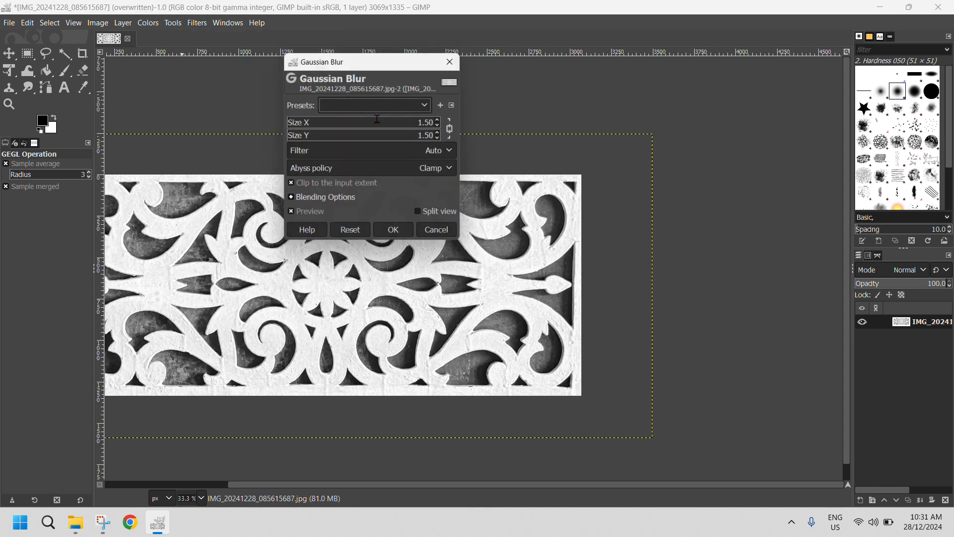
{"action": "left_click", "coordinate": [394, 238]}
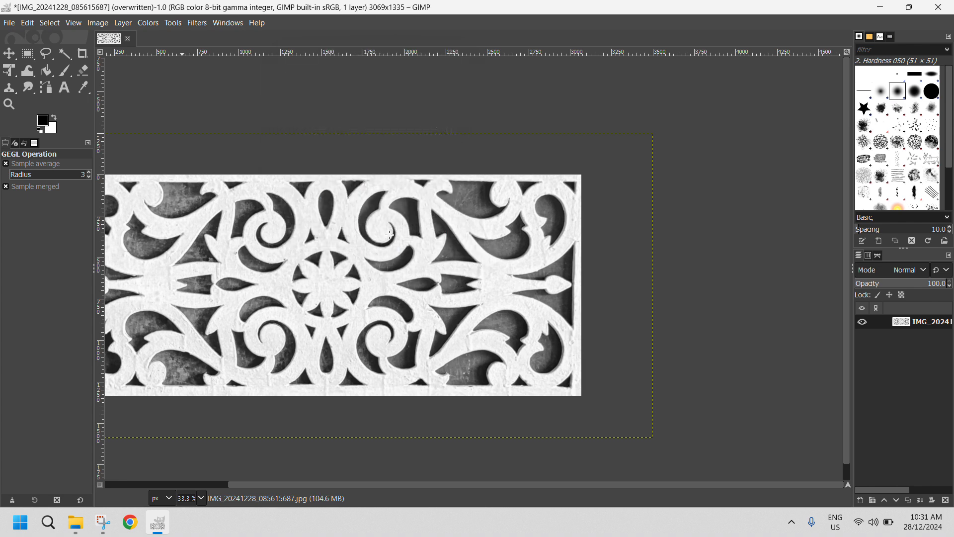
Try the automatic Equalize colour correction on the whole panel image, and undo it
{"action": "scroll", "coordinate": [387, 227], "scroll_direction": "down", "scroll_amount": 1}
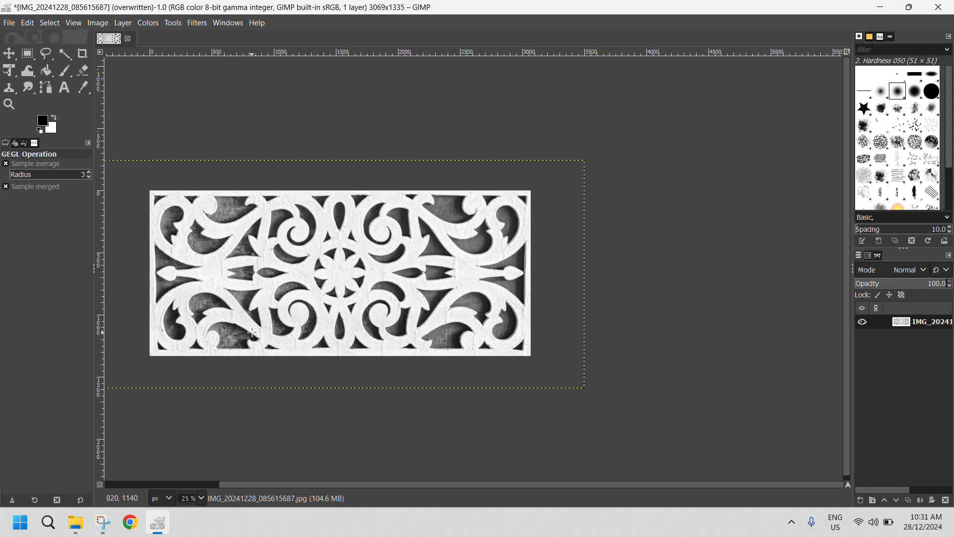
{"action": "left_click", "coordinate": [148, 23]}
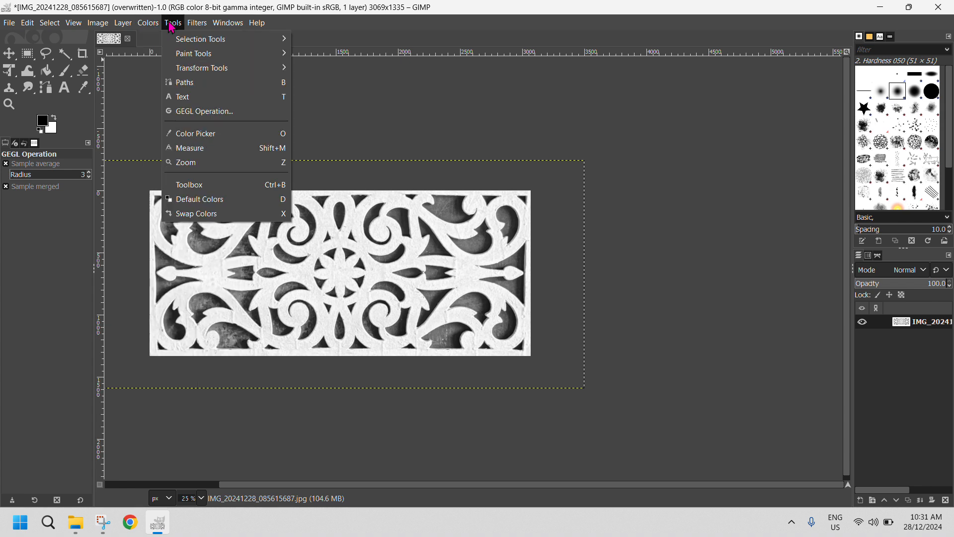
{"action": "mouse_move", "coordinate": [129, 27]}
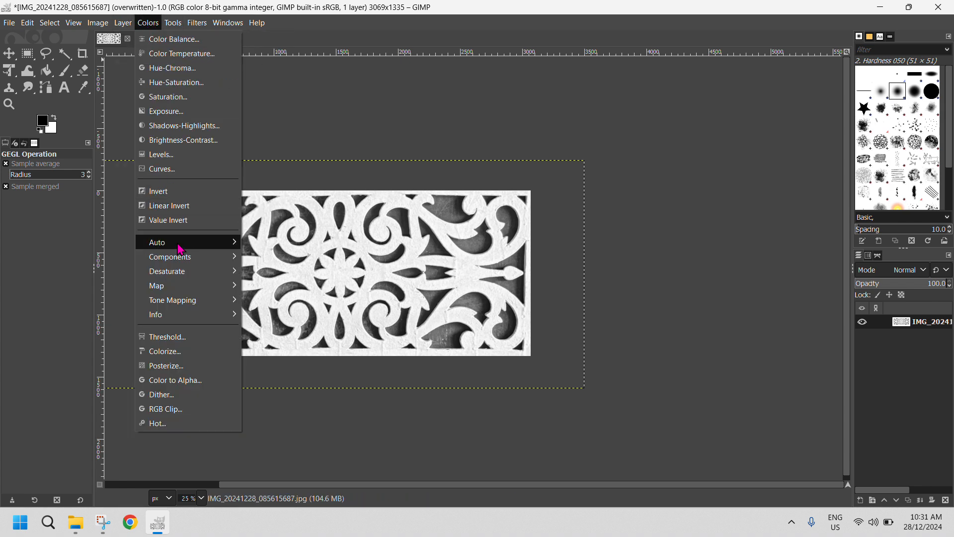
{"action": "mouse_move", "coordinate": [182, 248]}
{"action": "left_click", "coordinate": [281, 244]}
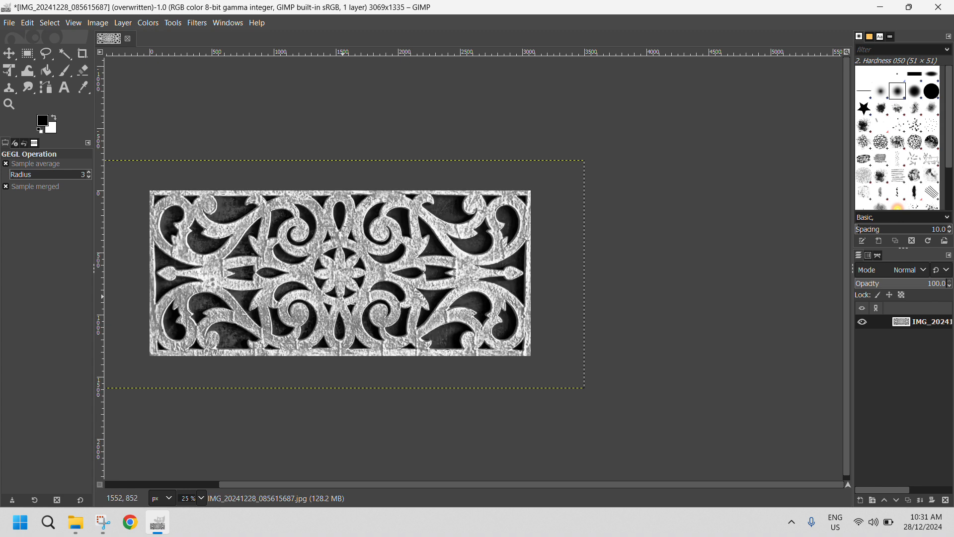
{"action": "key", "text": "ctrl+z"}
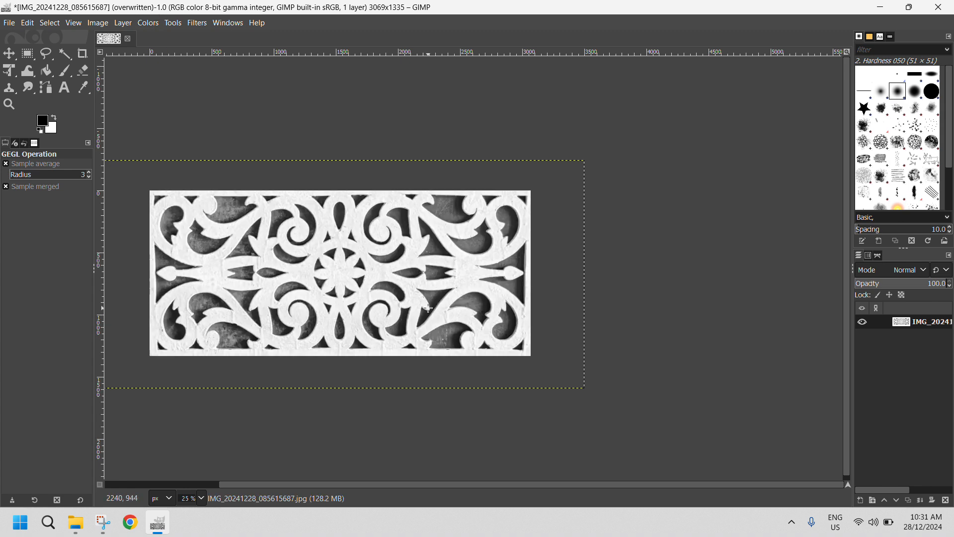
Apply Stretch Contrast to the panel image with Keep colors enabled and Non-linear components off
{"action": "left_click", "coordinate": [148, 23]}
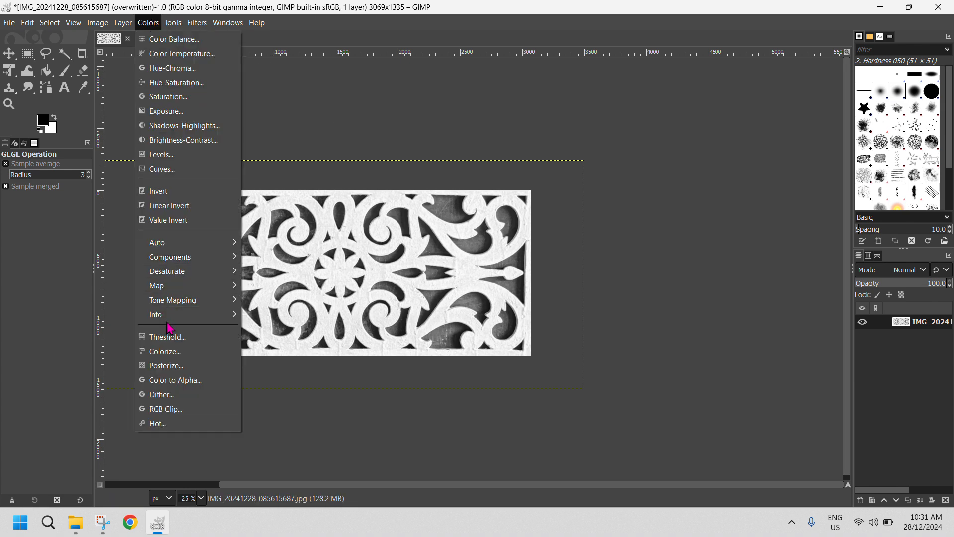
{"action": "mouse_move", "coordinate": [224, 243]}
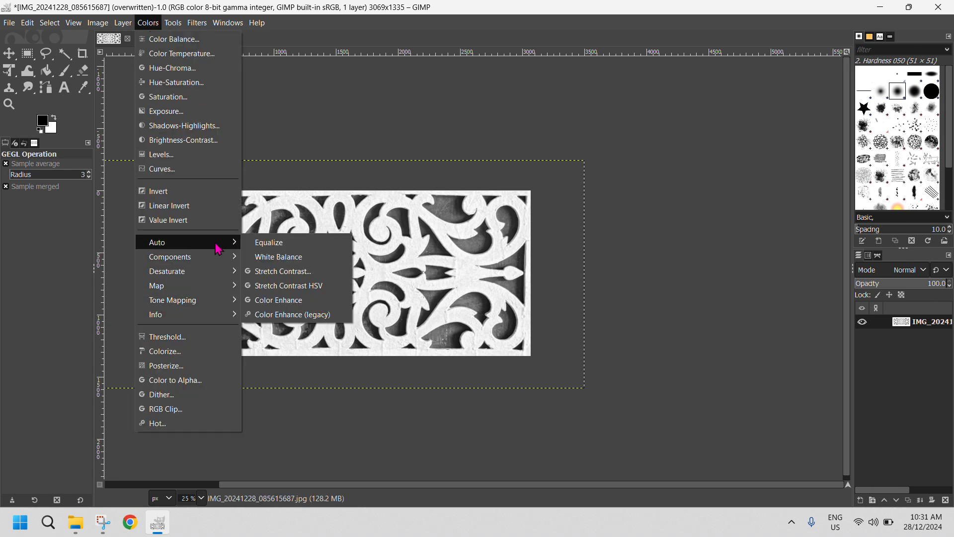
{"action": "left_click", "coordinate": [279, 271]}
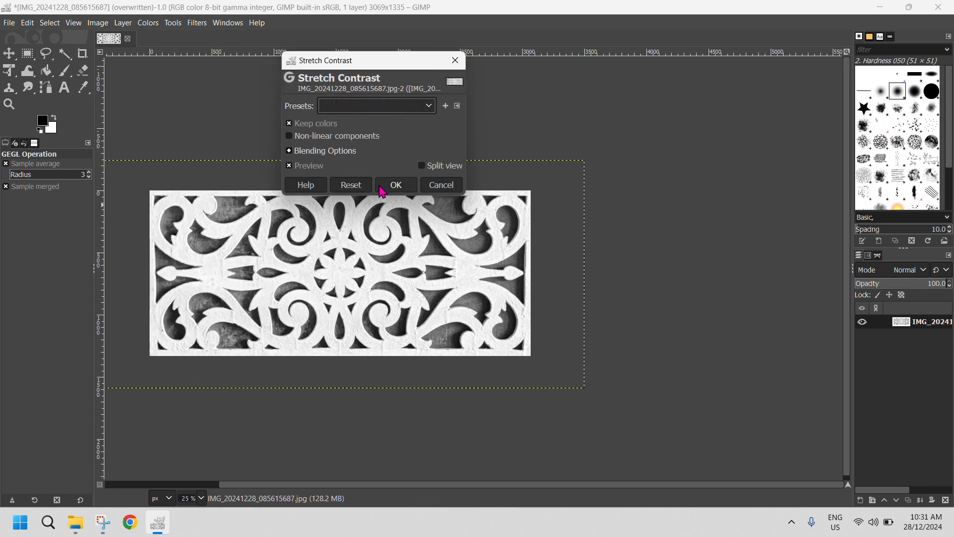
{"action": "left_click", "coordinate": [396, 185]}
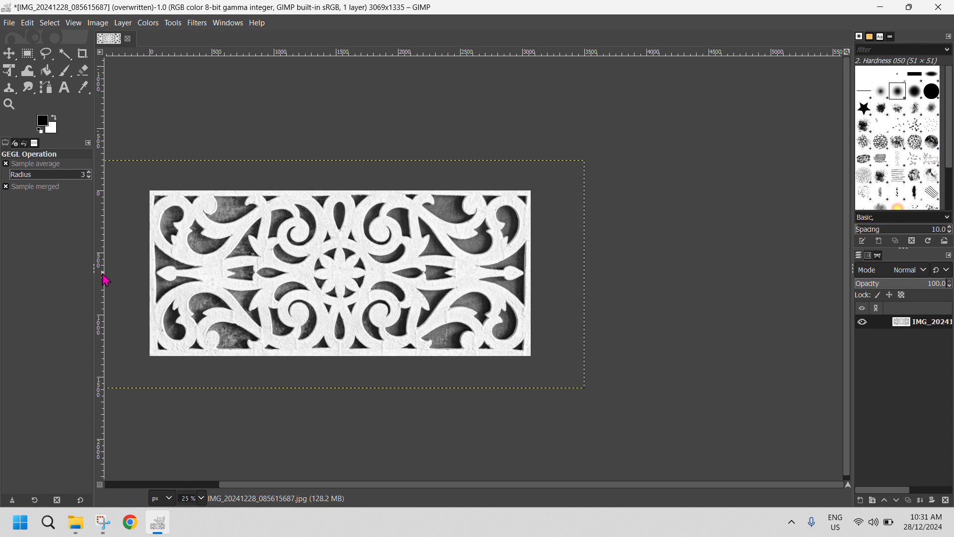
Overwrite IMG_20241228_085615687.jpg with the filtered image and quit the program, discarding the unsaved project changes
{"action": "scroll", "coordinate": [203, 212], "scroll_direction": "down", "scroll_amount": 1}
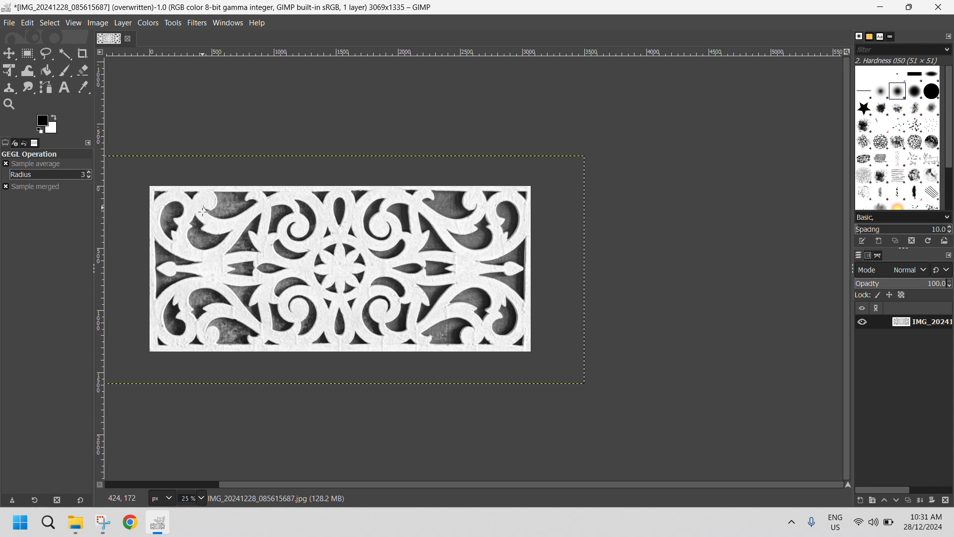
{"action": "left_click", "coordinate": [14, 27]}
{"action": "left_click", "coordinate": [50, 197]}
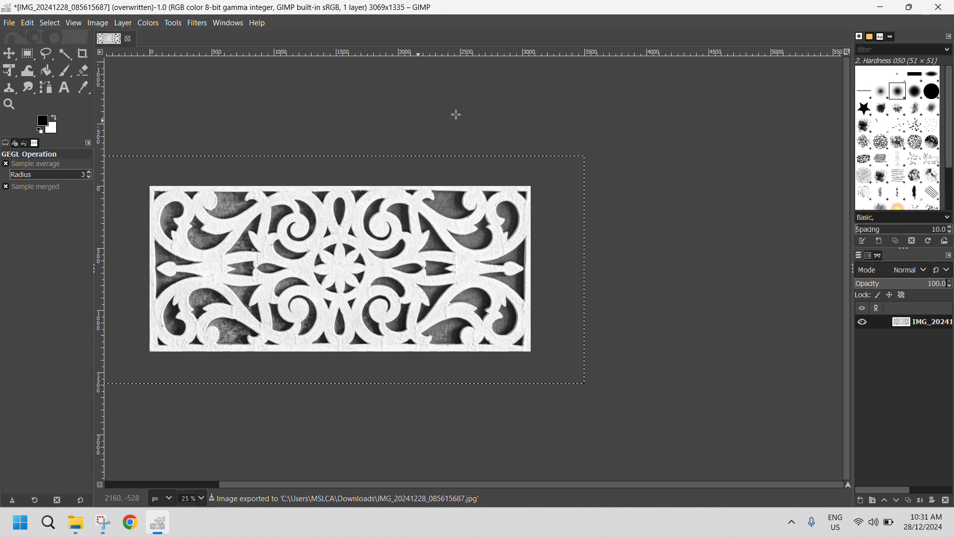
{"action": "left_click", "coordinate": [939, 11]}
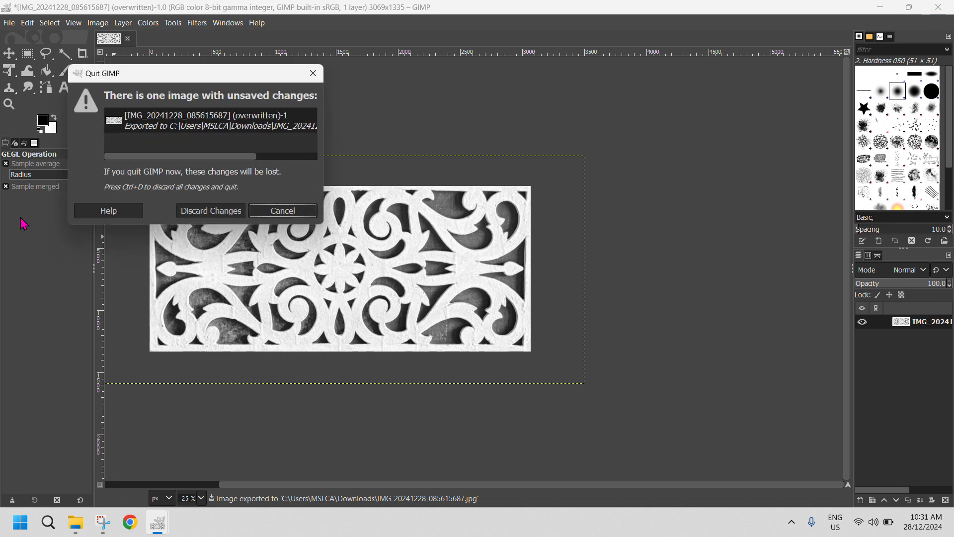
{"action": "left_click", "coordinate": [218, 213]}
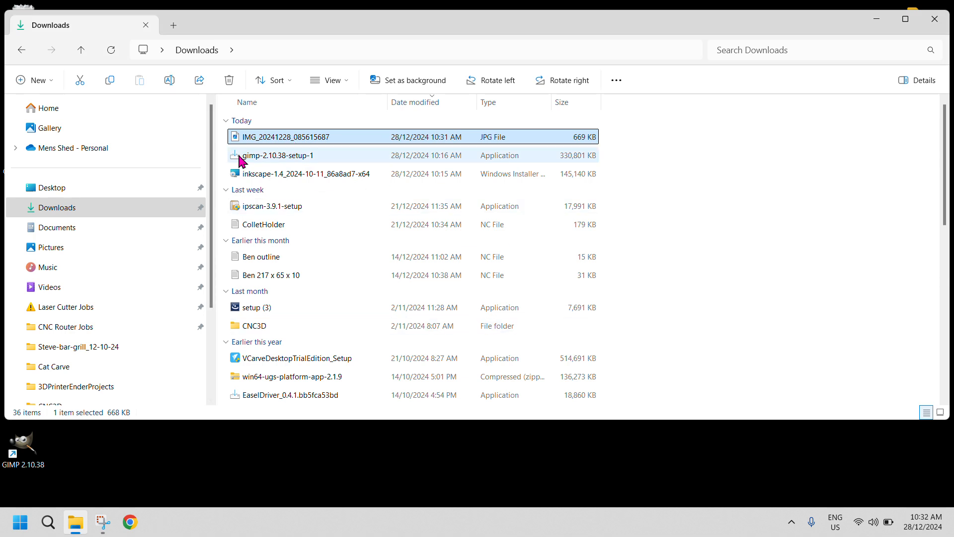
{"action": "right_click", "coordinate": [255, 137]}
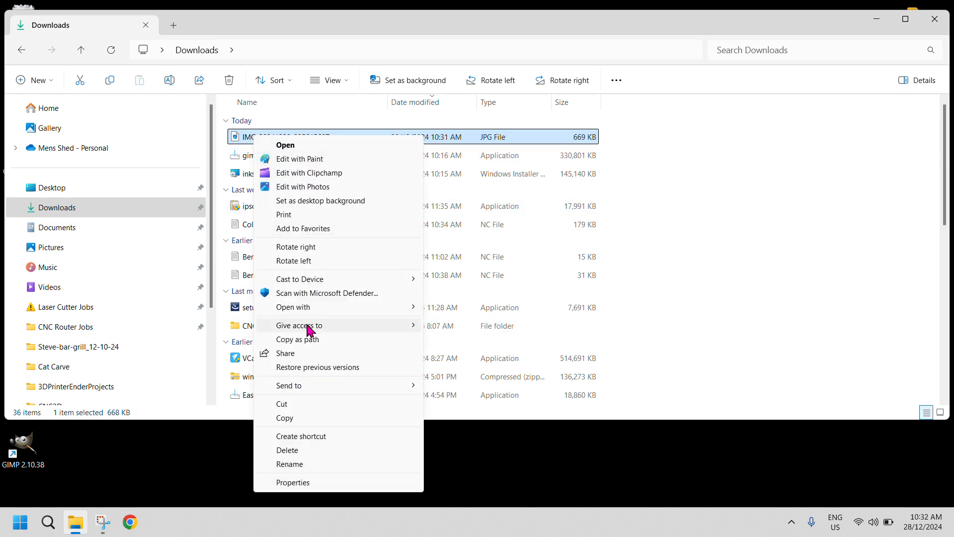
{"action": "mouse_move", "coordinate": [318, 312]}
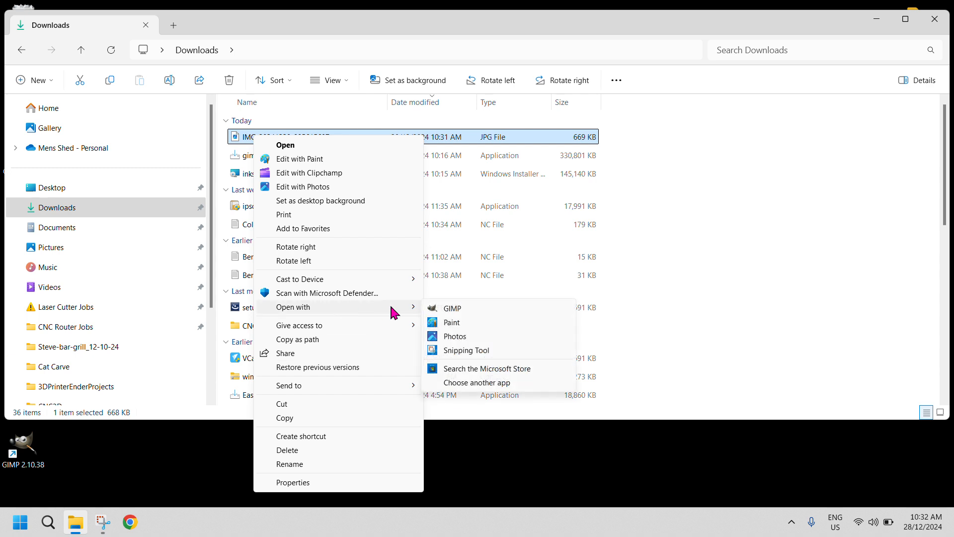
{"action": "left_click", "coordinate": [467, 384]}
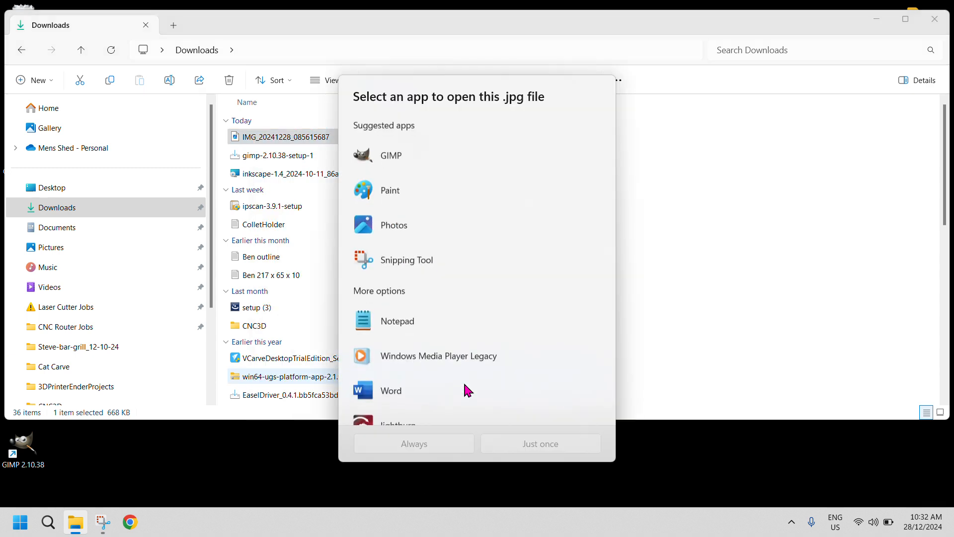
{"action": "scroll", "coordinate": [430, 313], "scroll_direction": "down", "scroll_amount": 3}
{"action": "scroll", "coordinate": [432, 313], "scroll_direction": "up", "scroll_amount": 3}
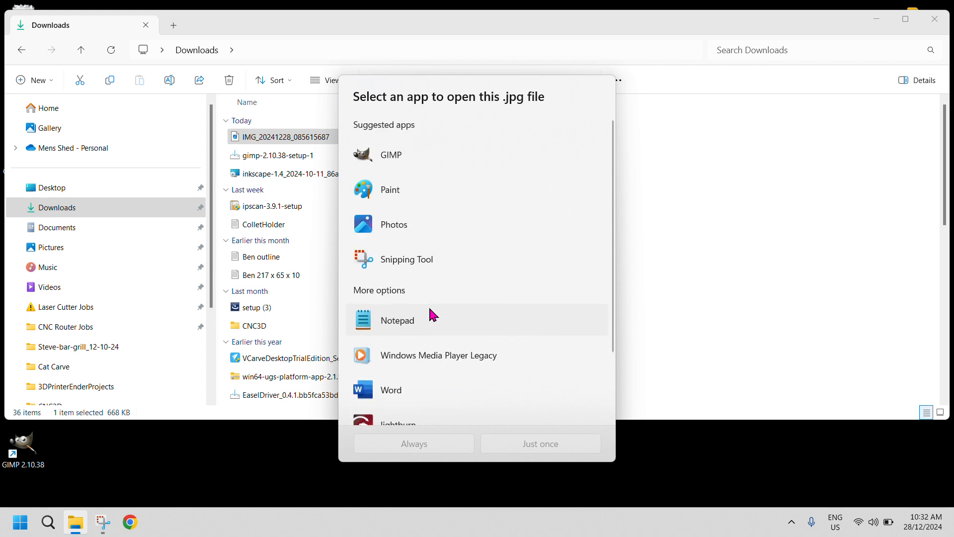
{"action": "scroll", "coordinate": [432, 313], "scroll_direction": "down", "scroll_amount": 3}
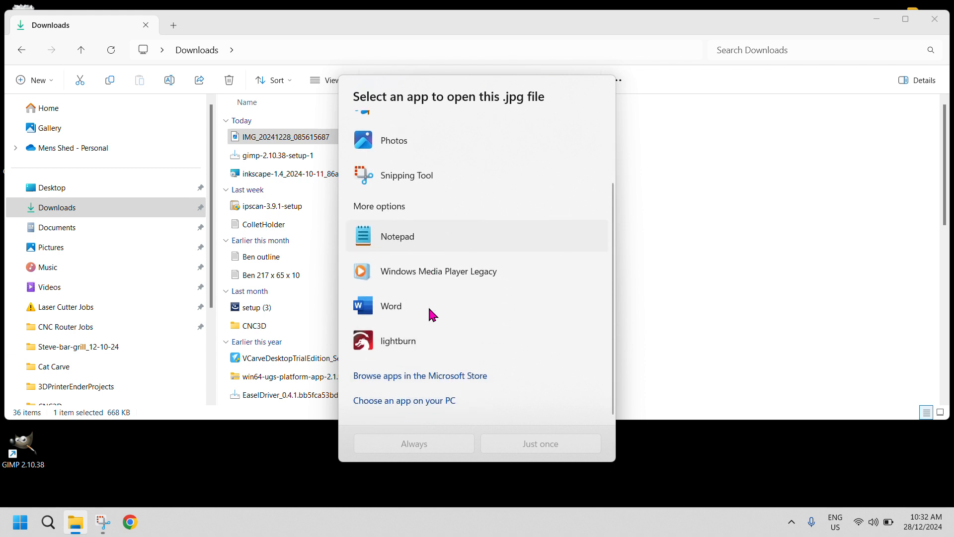
{"action": "left_click", "coordinate": [393, 410]}
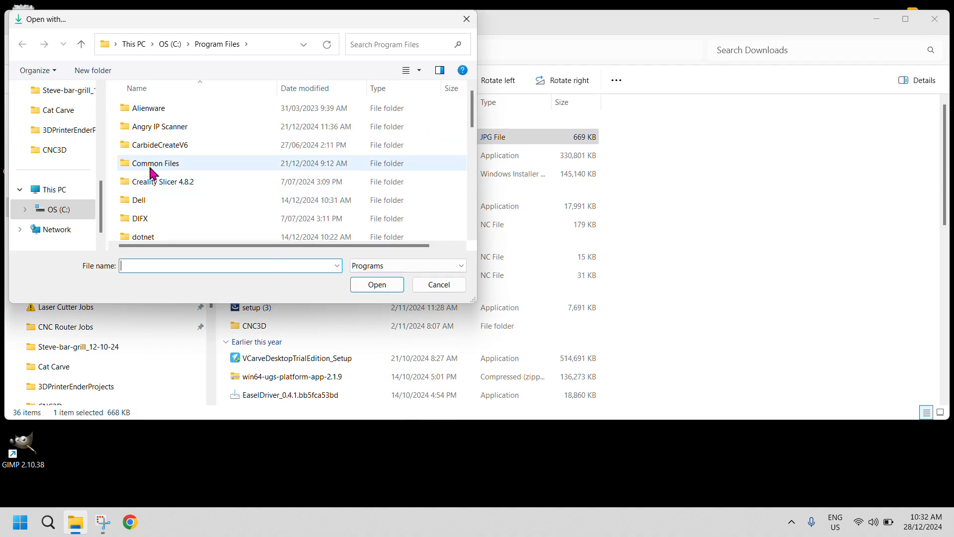
{"action": "left_click", "coordinate": [440, 285]}
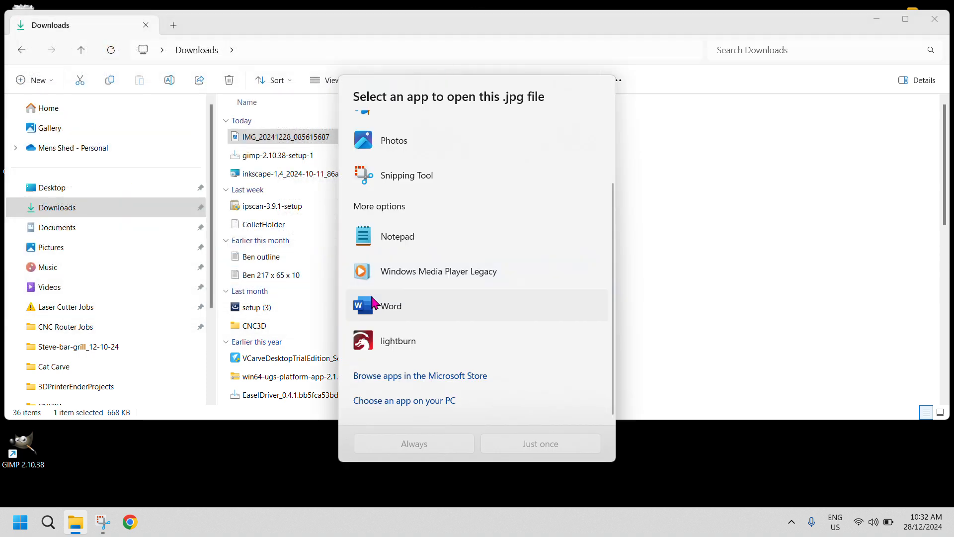
{"action": "left_click", "coordinate": [710, 145]}
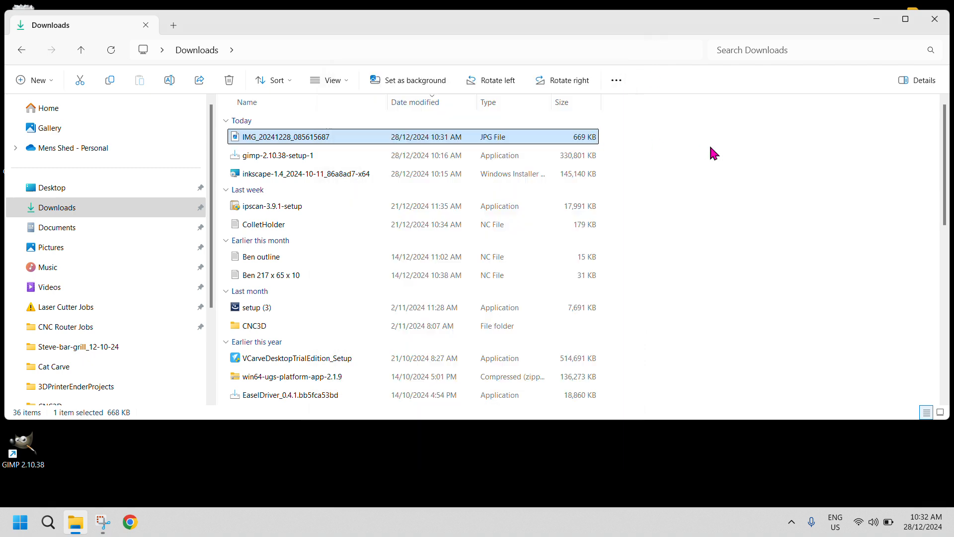
Search the installed apps for "ink" and launch Inkscape
{"action": "left_click", "coordinate": [19, 528]}
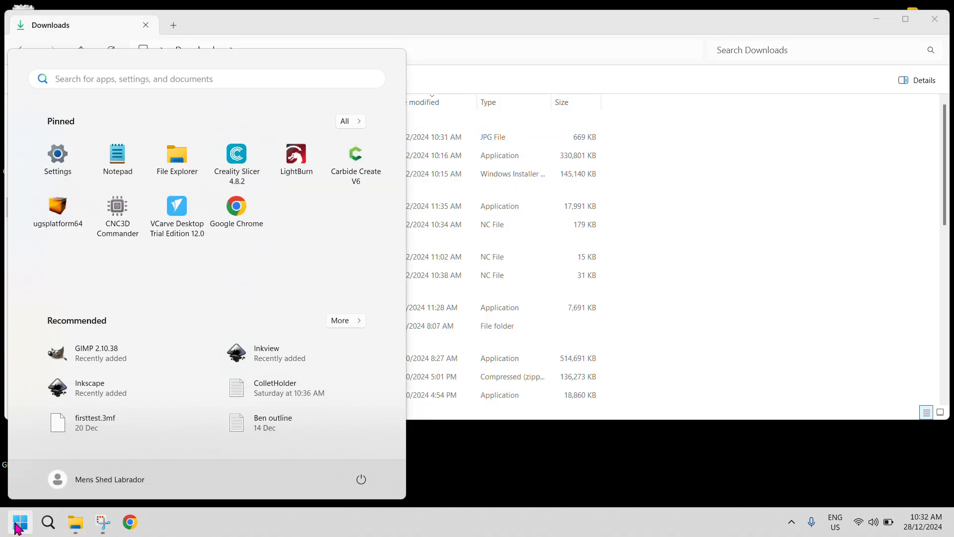
{"action": "type", "text": "ik"}
{"action": "key", "text": "BackSpace"}
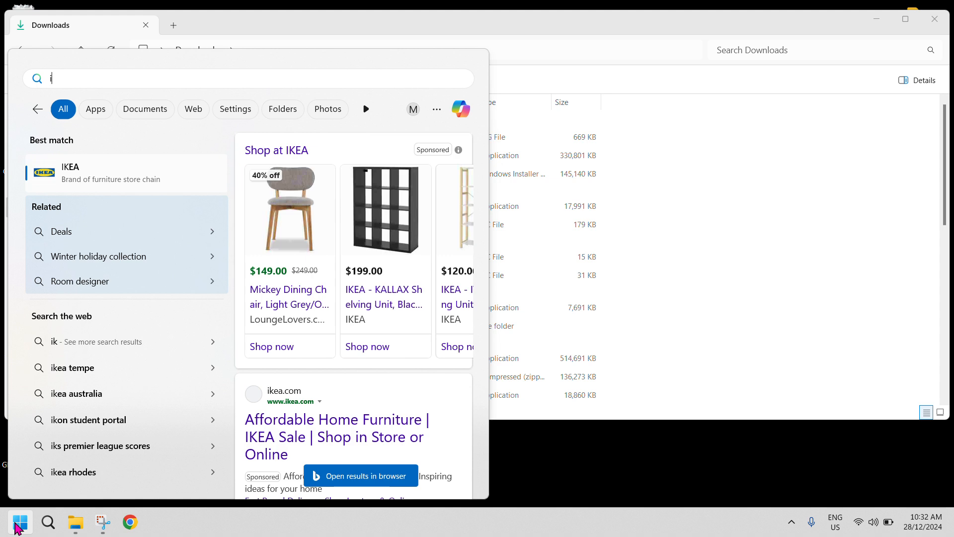
{"action": "type", "text": "mk"}
{"action": "key", "text": "BackSpace"}
{"action": "key", "text": "BackSpace"}
{"action": "type", "text": "nk"}
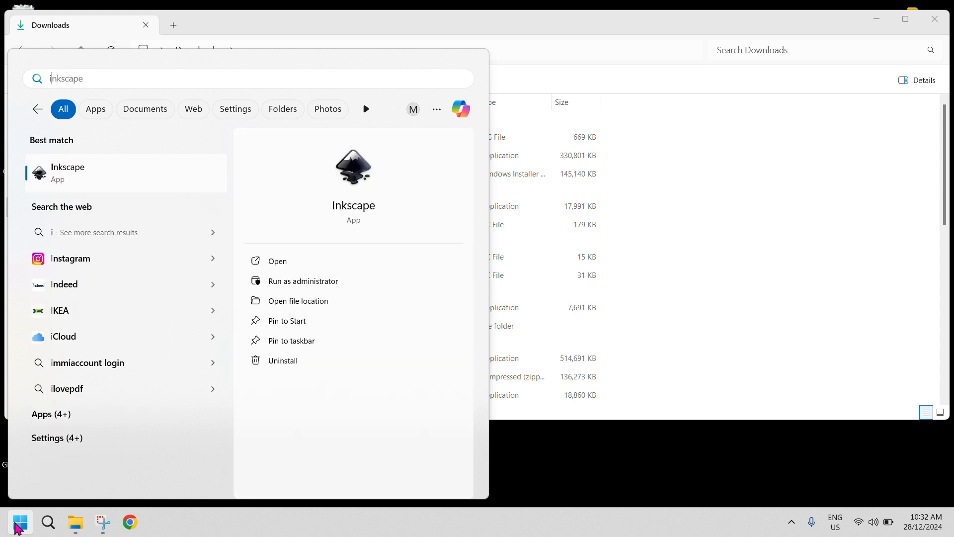
{"action": "left_click", "coordinate": [82, 185]}
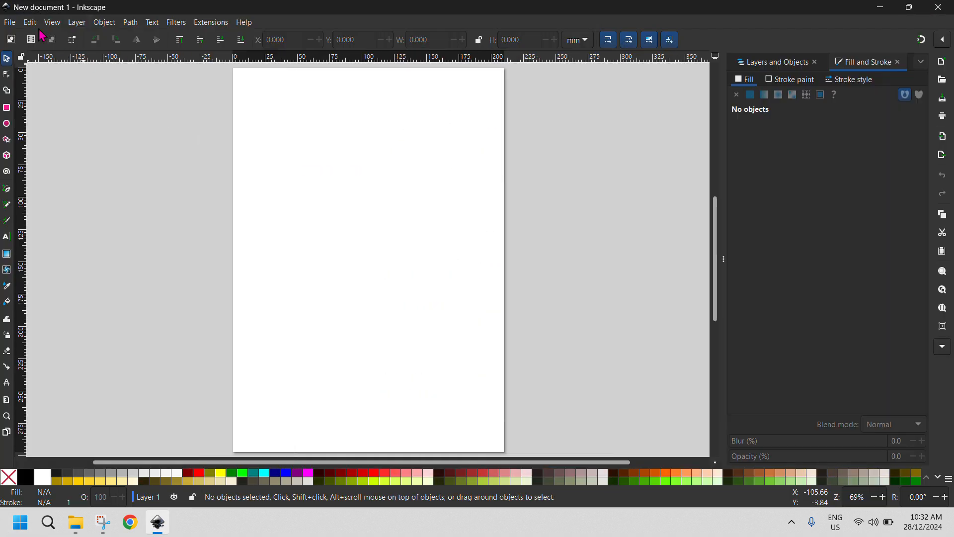
Open the panel JPG from the Downloads folder as an embedded image, with DPI from file and rendering mode None (auto)
{"action": "left_click", "coordinate": [8, 22]}
{"action": "left_click", "coordinate": [29, 65]}
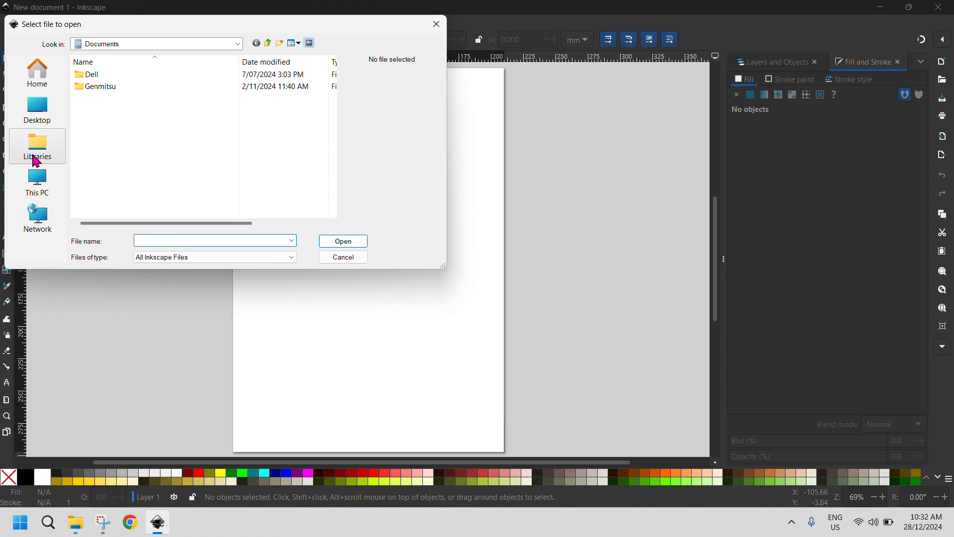
{"action": "left_click", "coordinate": [44, 78]}
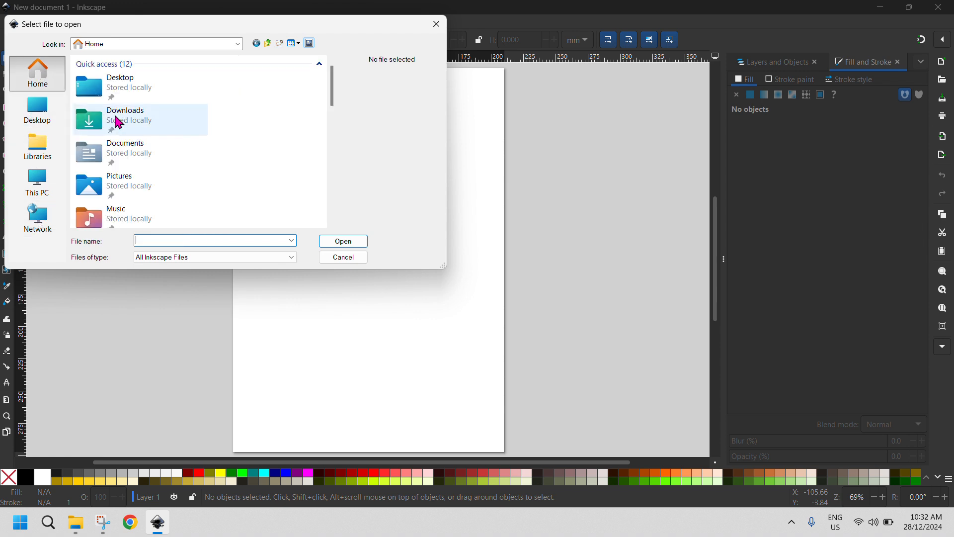
{"action": "double_click", "coordinate": [117, 122]}
{"action": "double_click", "coordinate": [118, 87]}
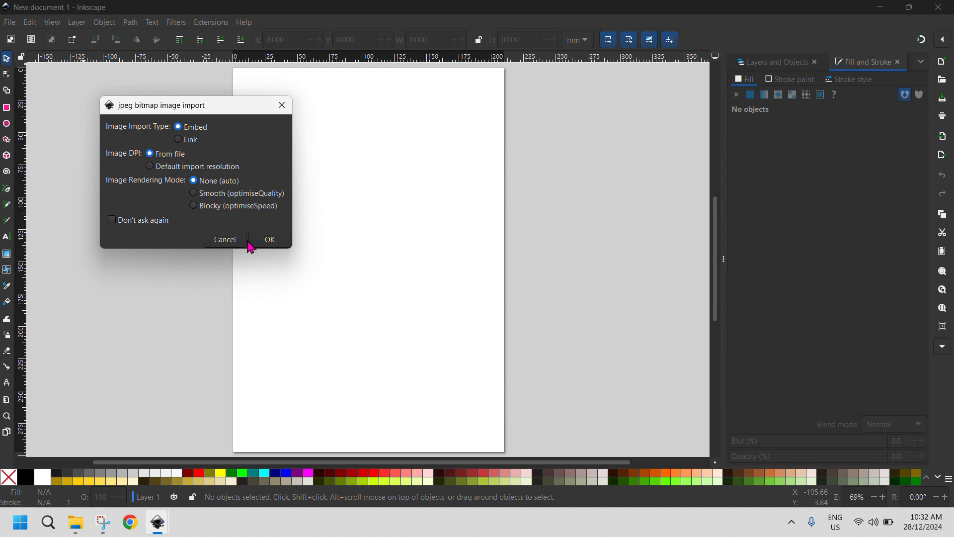
{"action": "left_click", "coordinate": [270, 239]}
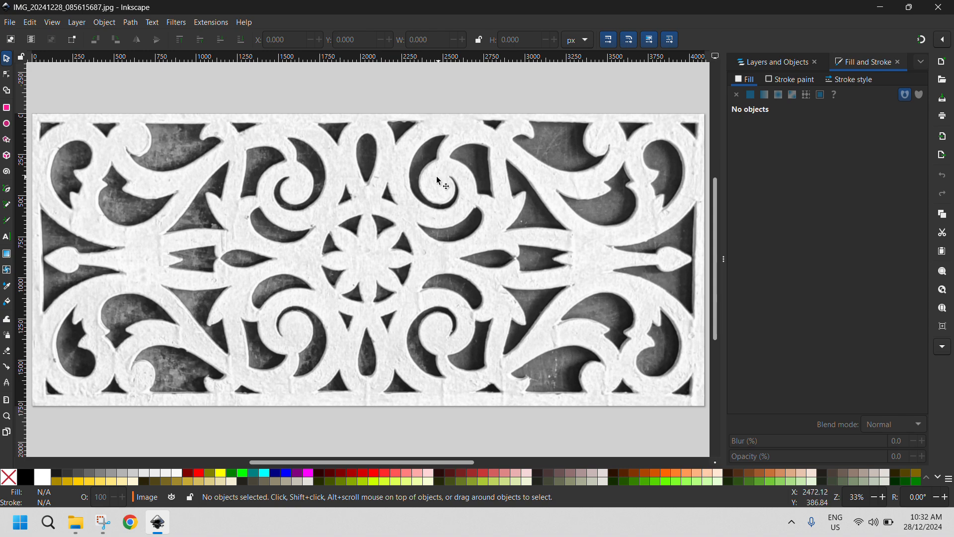
Select the panel image for a single-scan Trace Bitmap and set the Brightness cutoff threshold to 0.695
{"action": "left_click", "coordinate": [151, 23]}
{"action": "mouse_move", "coordinate": [130, 25]}
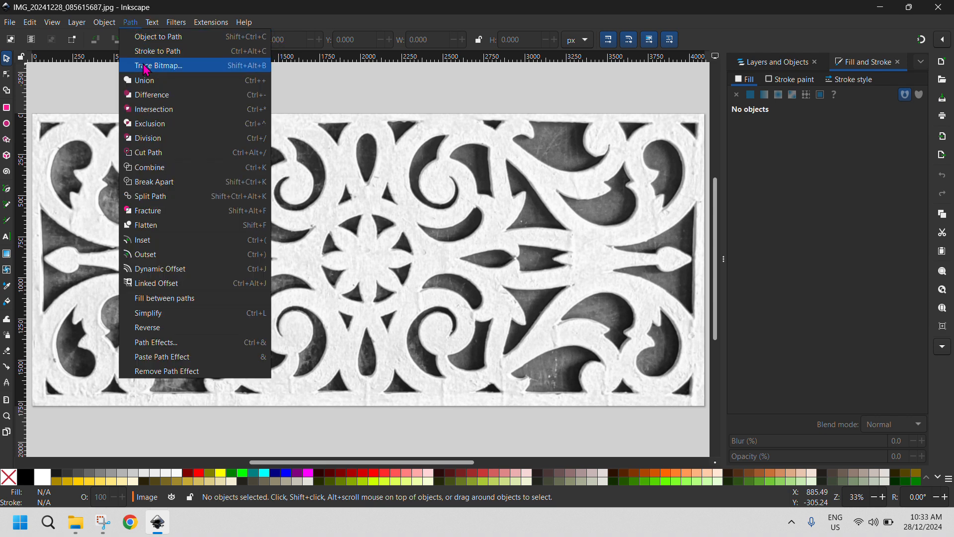
{"action": "left_click", "coordinate": [146, 66]}
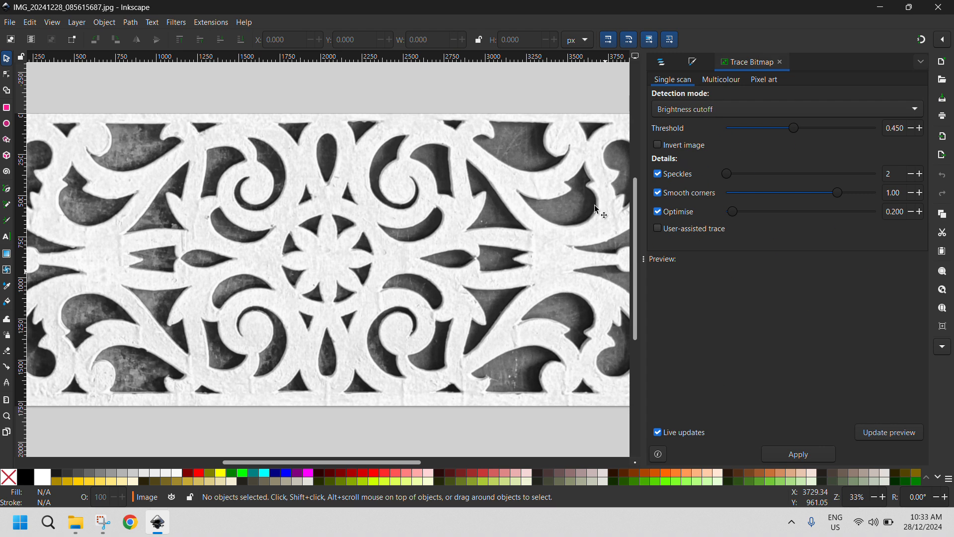
{"action": "left_click", "coordinate": [321, 223]}
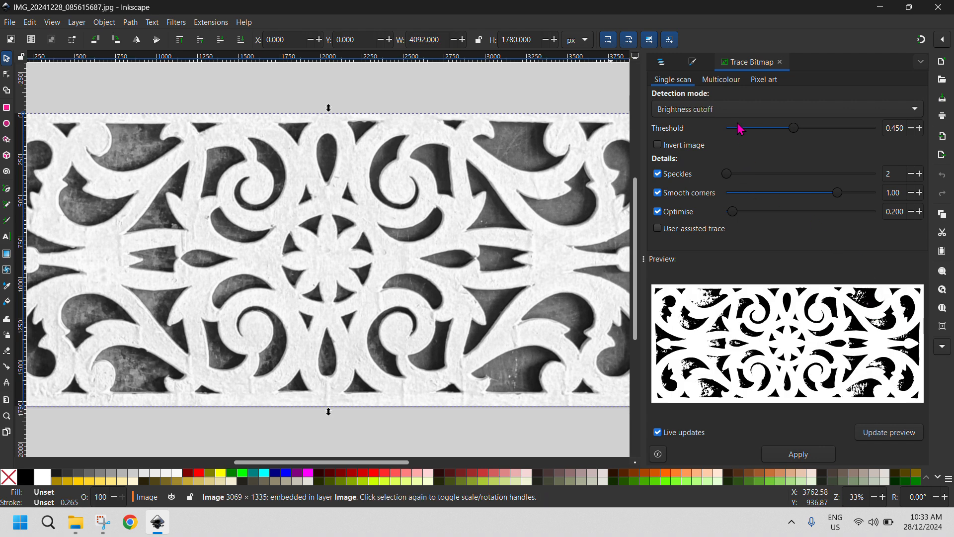
{"action": "mouse_move", "coordinate": [790, 134]}
{"action": "left_mouse_down"}
{"action": "mouse_move", "coordinate": [847, 135]}
{"action": "mouse_move", "coordinate": [821, 138]}
{"action": "mouse_move", "coordinate": [834, 137]}
{"action": "left_mouse_up"}
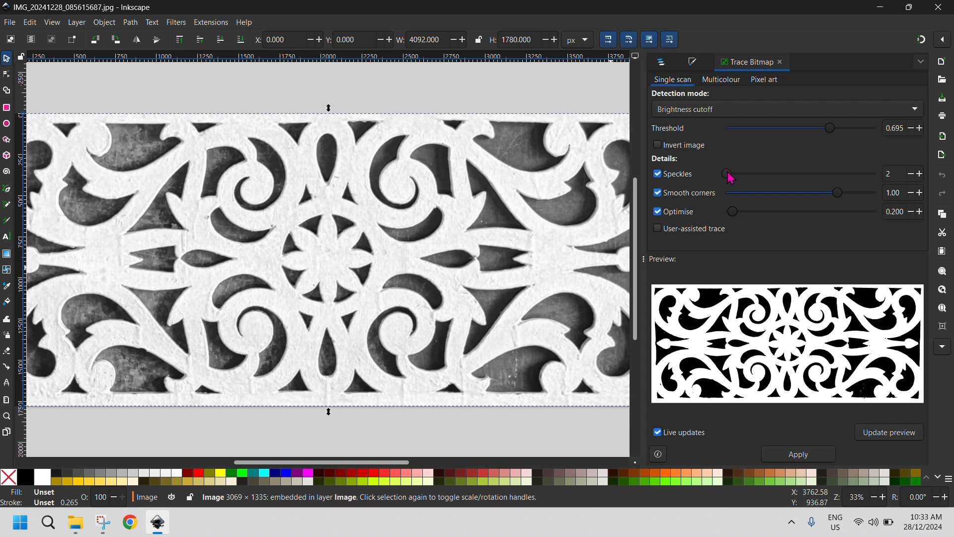
Set the trace details to Speckles 148, Smooth corners 1.02 and Optimise 0.050
{"action": "left_click_drag", "start_coordinate": [729, 175], "coordinate": [750, 175]}
{"action": "mouse_move", "coordinate": [732, 217]}
{"action": "left_mouse_down"}
{"action": "mouse_move", "coordinate": [851, 221]}
{"action": "mouse_move", "coordinate": [727, 220]}
{"action": "left_mouse_up"}
{"action": "mouse_move", "coordinate": [837, 198]}
{"action": "left_mouse_down"}
{"action": "mouse_move", "coordinate": [857, 200]}
{"action": "mouse_move", "coordinate": [846, 201]}
{"action": "left_mouse_up"}
Compare the trace previews of the Edge detection, Autotrace and Centerline tracing (autotrace) detection modes
{"action": "left_click", "coordinate": [714, 116]}
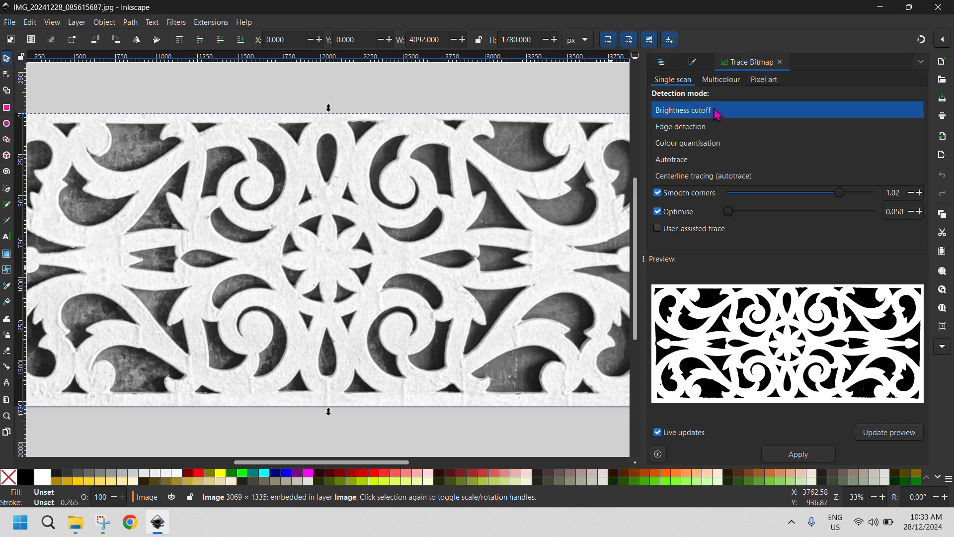
{"action": "left_click", "coordinate": [715, 127]}
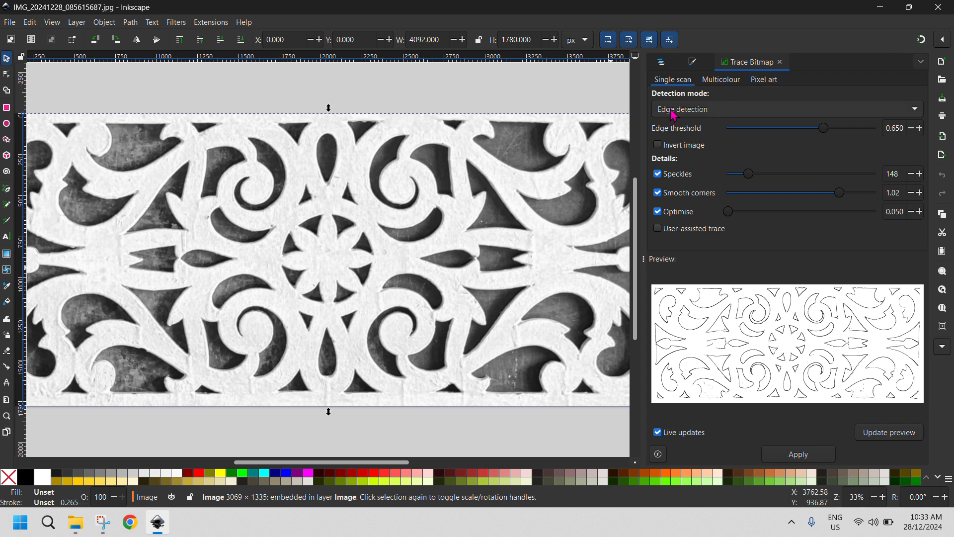
{"action": "left_click", "coordinate": [703, 111]}
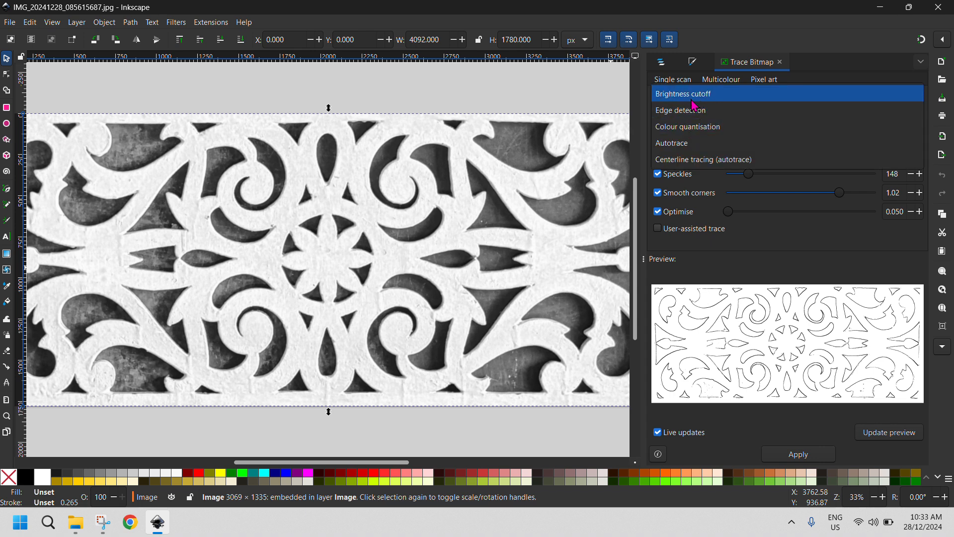
{"action": "left_click", "coordinate": [694, 143]}
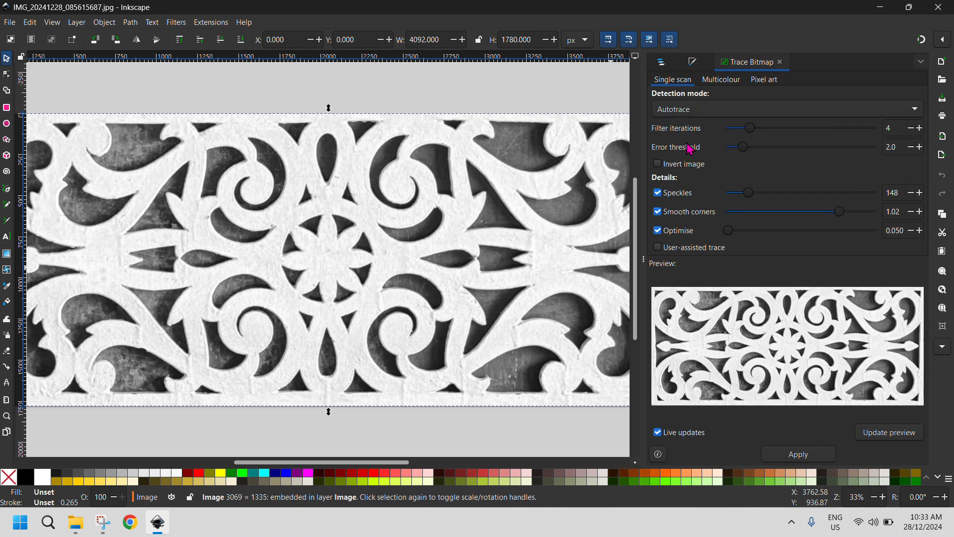
{"action": "left_click", "coordinate": [695, 109]}
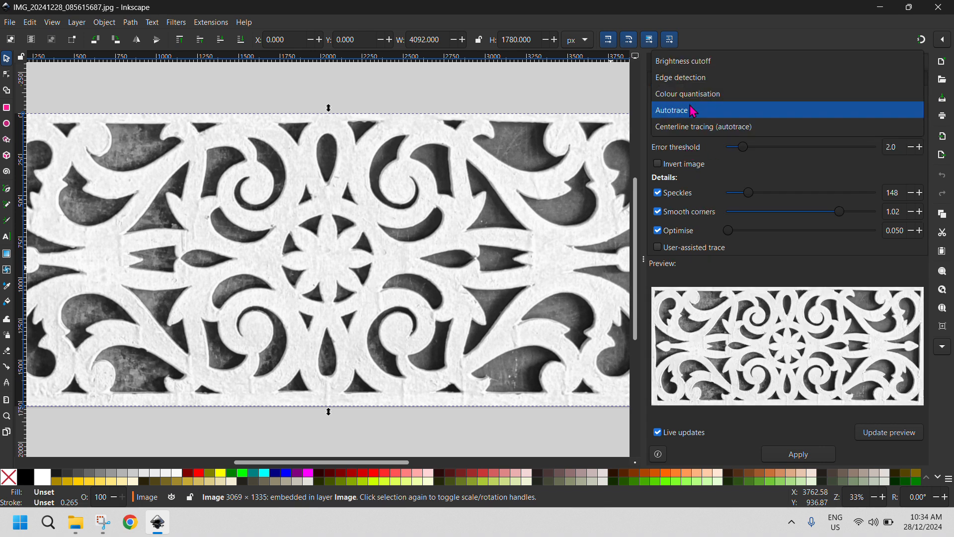
{"action": "left_click", "coordinate": [708, 136]}
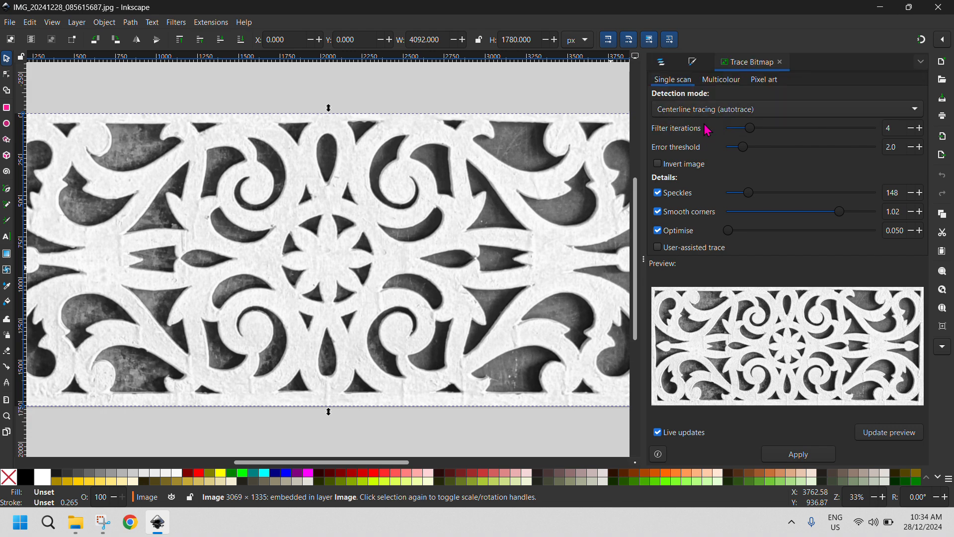
Trace the panel image into a path using the Brightness cutoff detection mode, and deselect the result
{"action": "left_click", "coordinate": [708, 111]}
{"action": "left_click", "coordinate": [700, 50]}
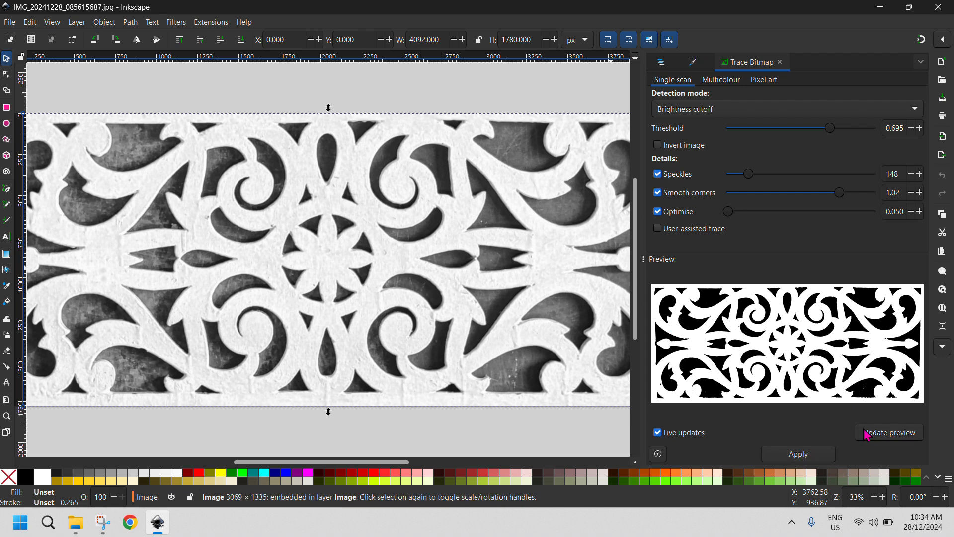
{"action": "left_click", "coordinate": [810, 460]}
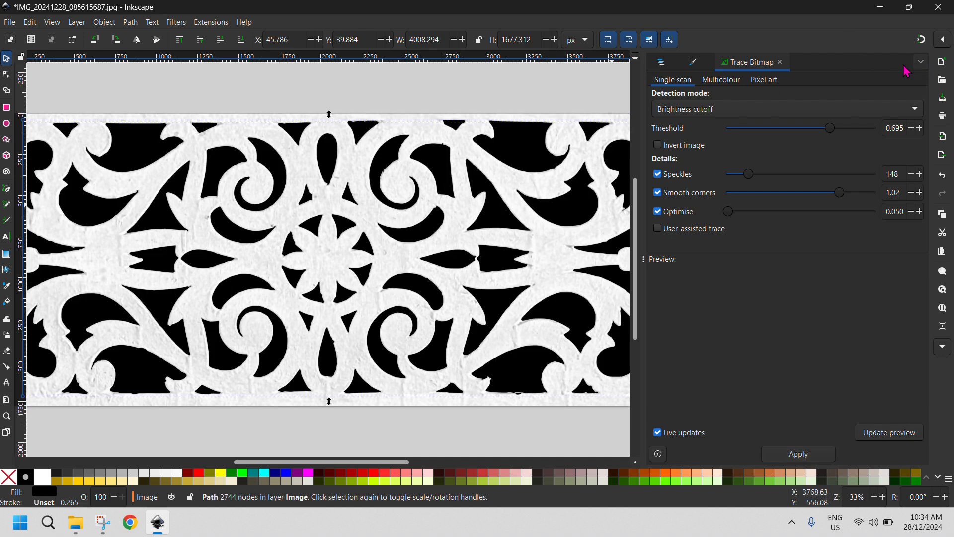
{"action": "left_click", "coordinate": [355, 103]}
Examine the traced black shapes over the panel image, both close up and as a whole, for edge quality
{"action": "scroll", "coordinate": [369, 252], "scroll_direction": "down", "scroll_amount": 3}
{"action": "scroll", "coordinate": [369, 252], "scroll_direction": "up", "scroll_amount": 3}
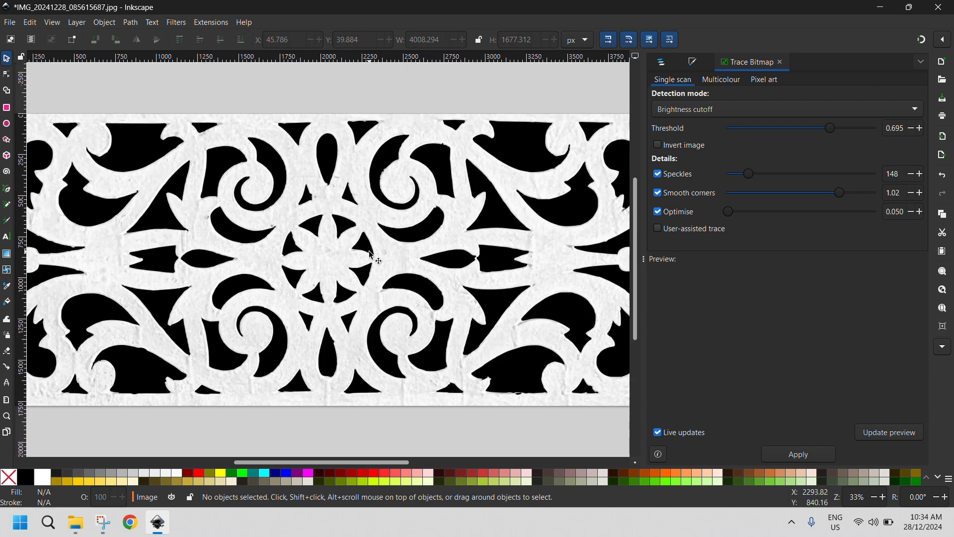
{"action": "scroll", "coordinate": [370, 255], "scroll_direction": "down", "scroll_amount": 2, "text": "ctrl"}
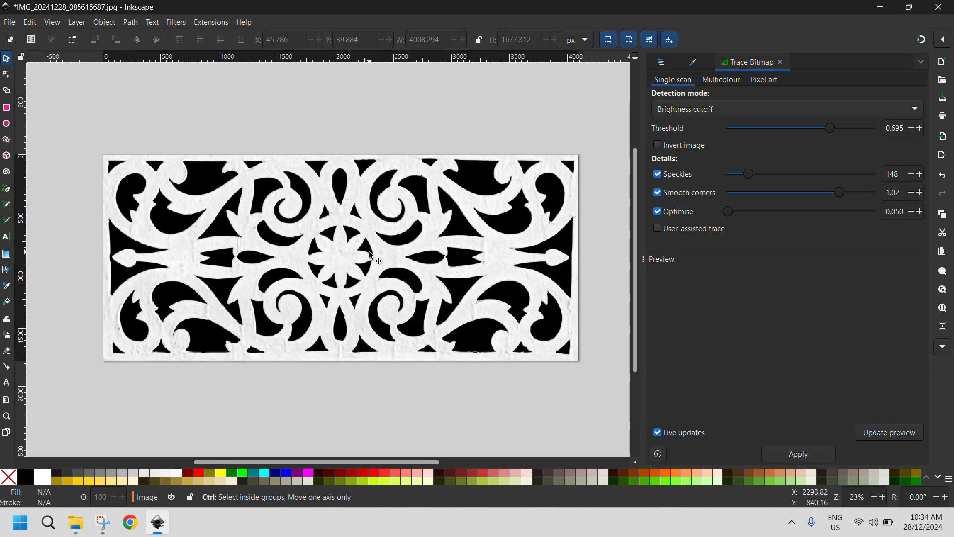
{"action": "scroll", "coordinate": [287, 287], "scroll_direction": "up", "scroll_amount": 4, "text": "ctrl"}
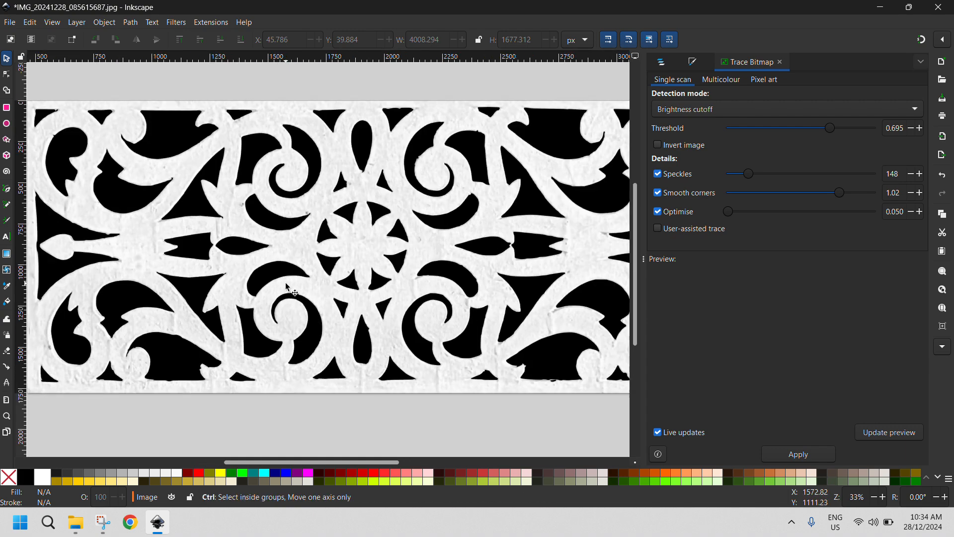
{"action": "scroll", "coordinate": [426, 292], "scroll_direction": "down", "scroll_amount": 6}
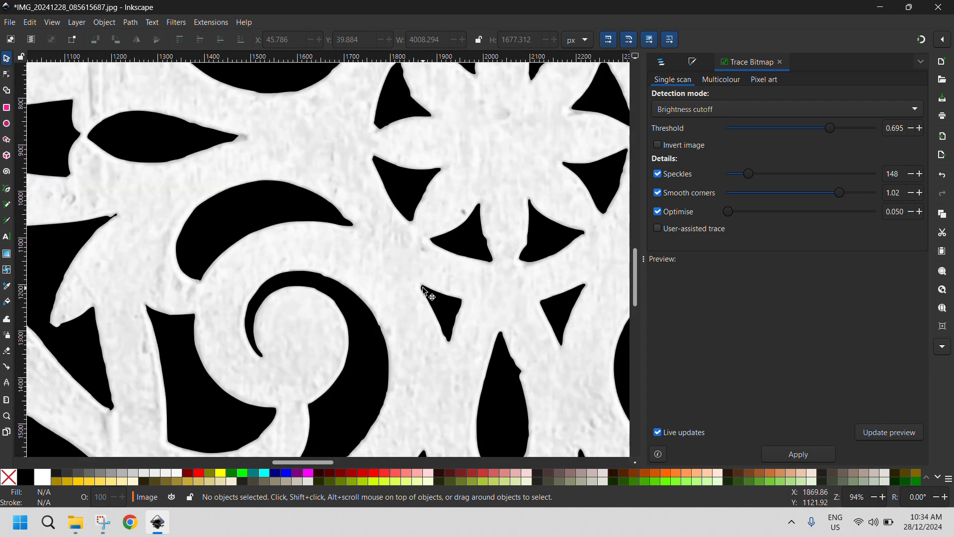
{"action": "scroll", "coordinate": [426, 293], "scroll_direction": "up", "scroll_amount": 20}
{"action": "scroll", "coordinate": [425, 293], "scroll_direction": "down", "scroll_amount": 3, "text": "ctrl"}
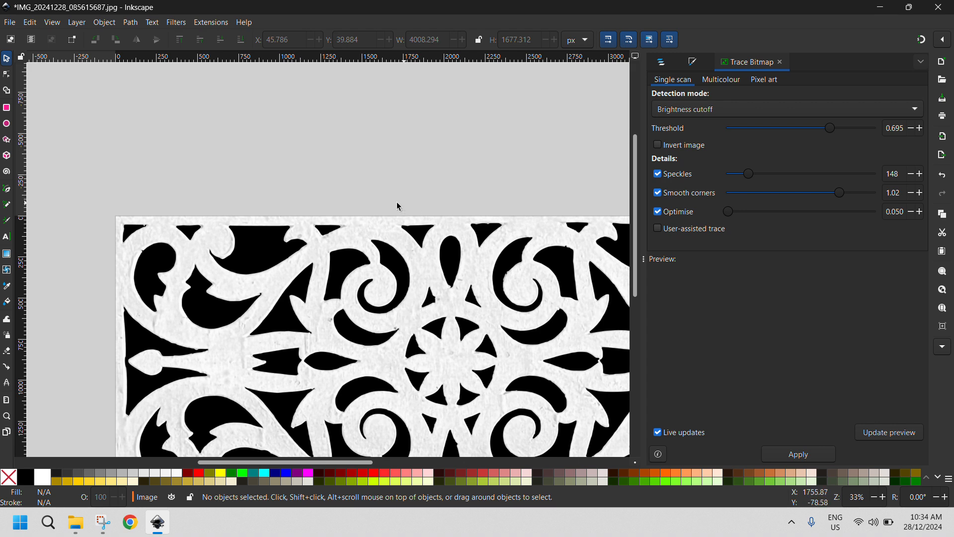
{"action": "scroll", "coordinate": [349, 366], "scroll_direction": "down", "scroll_amount": 1}
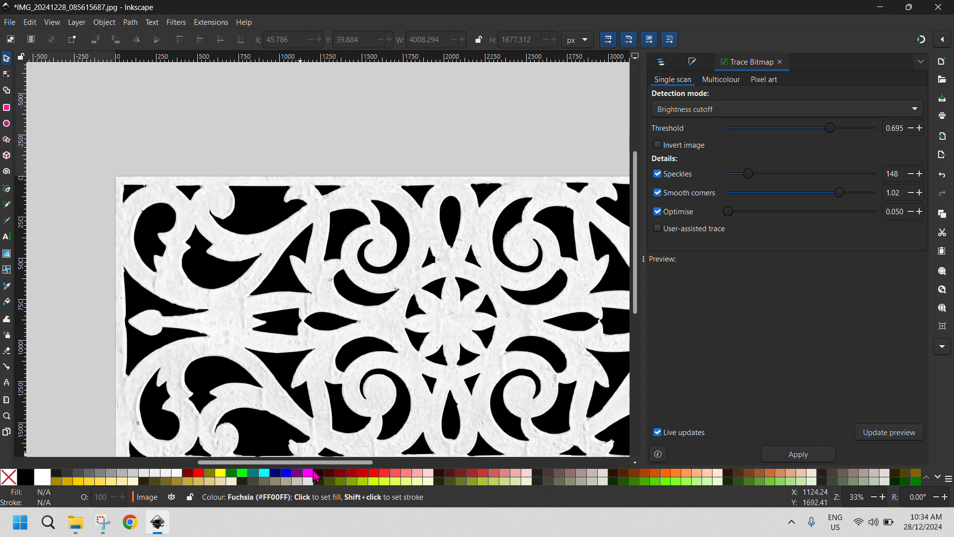
{"action": "left_click_drag", "start_coordinate": [321, 462], "coordinate": [341, 465]}
{"action": "scroll", "coordinate": [356, 404], "scroll_direction": "down", "scroll_amount": 3}
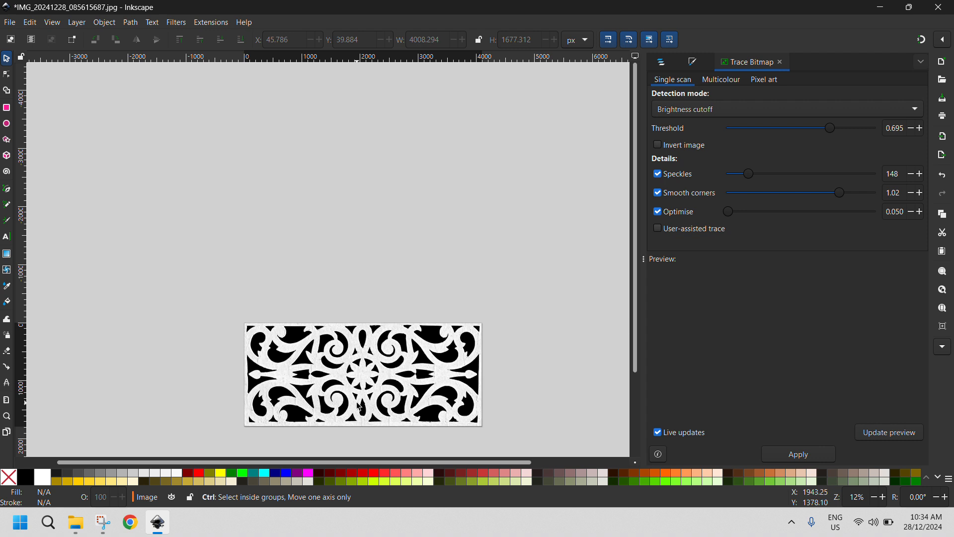
{"action": "scroll", "coordinate": [356, 403], "scroll_direction": "up", "scroll_amount": 2}
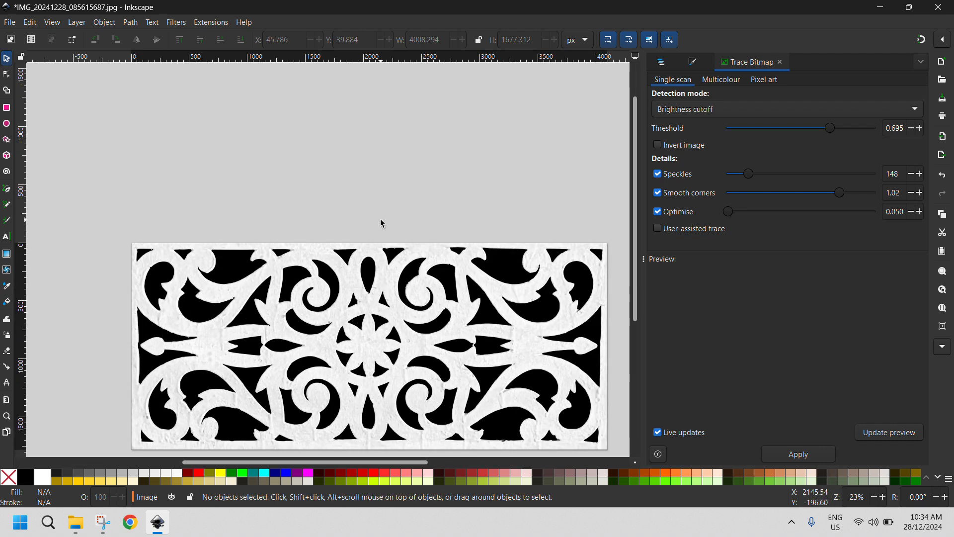